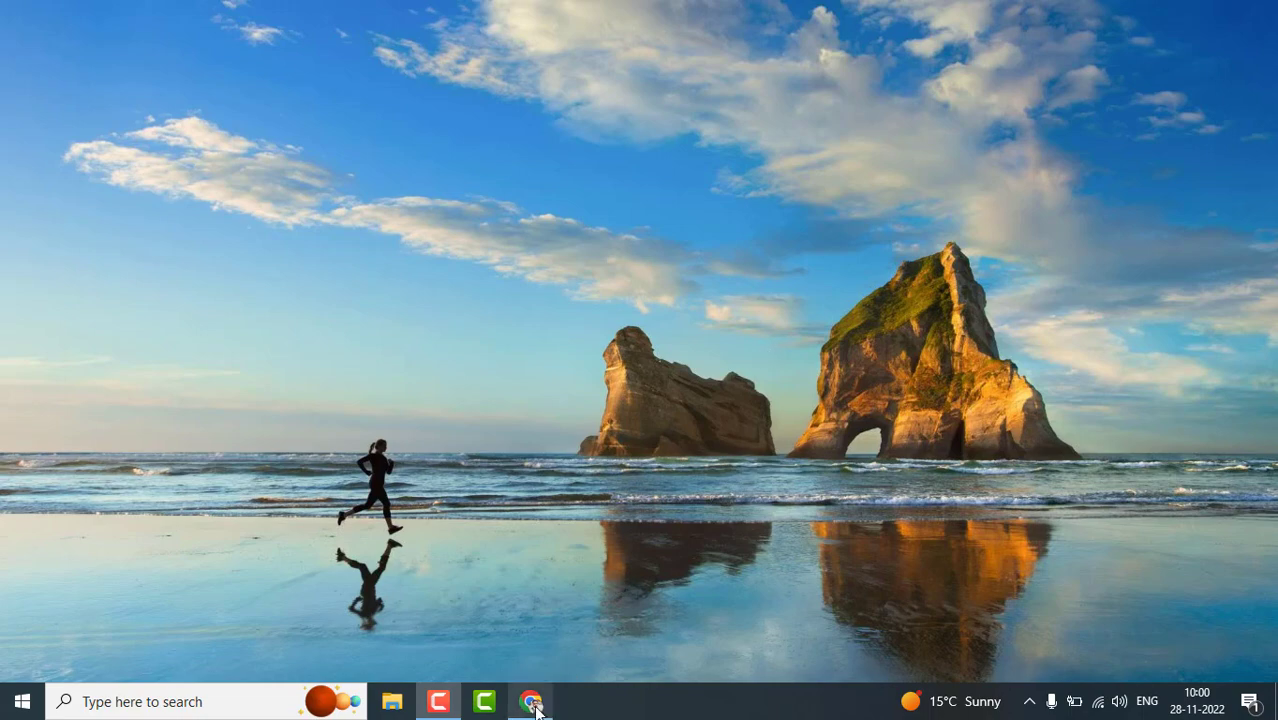
- Restore the Chrome window showing the AWS Console Home from the taskbar
left_click(533, 703)
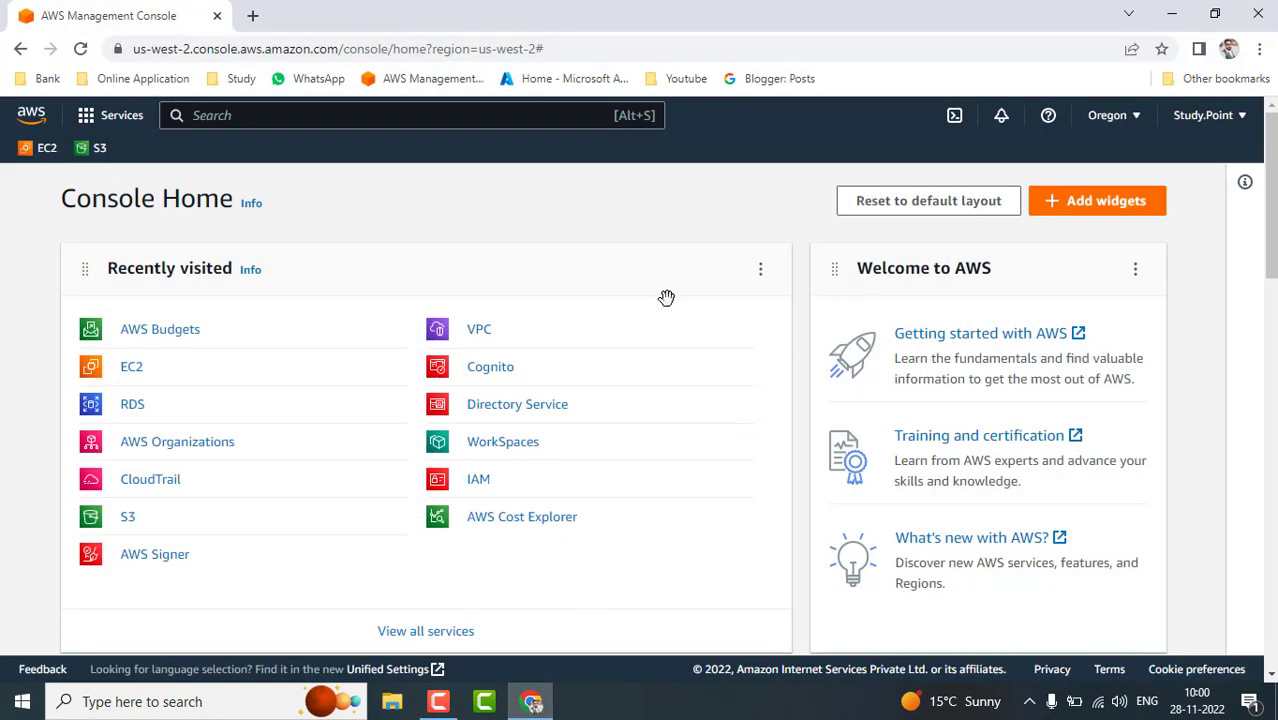
- Go from the RDS dashboard to the Databases list and begin creating a new database
left_click(132, 410)
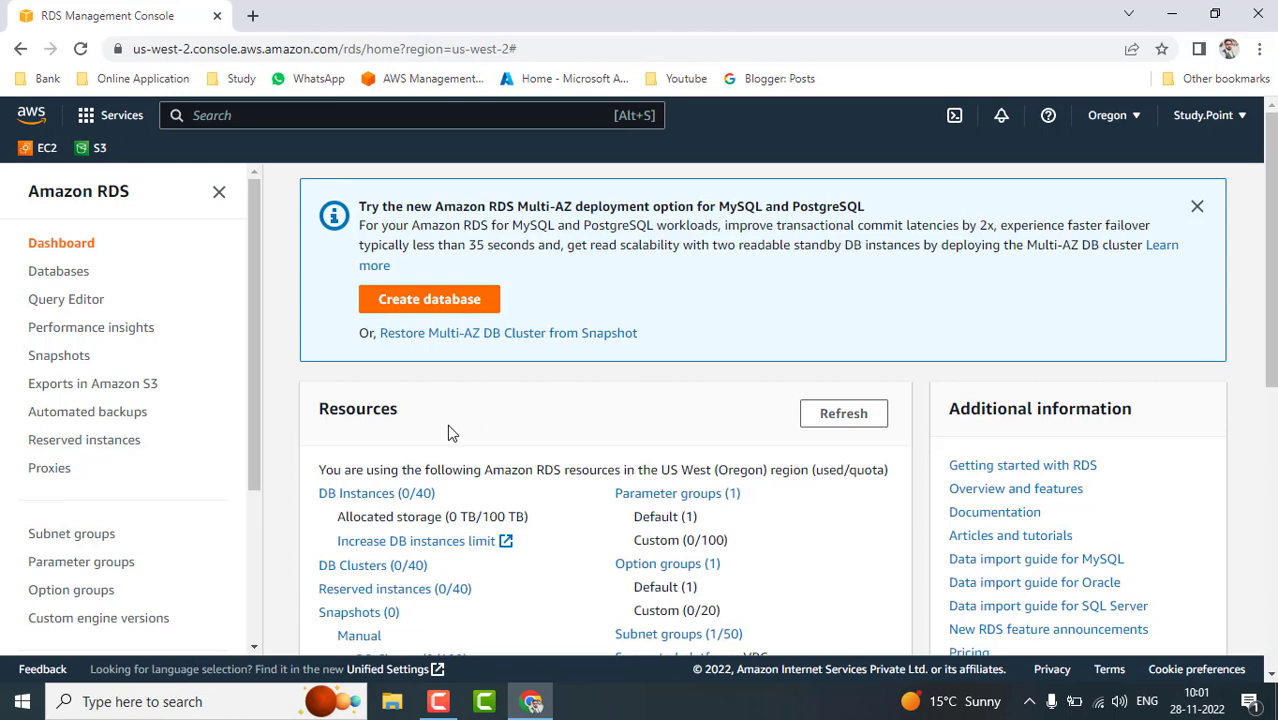
left_click(56, 358)
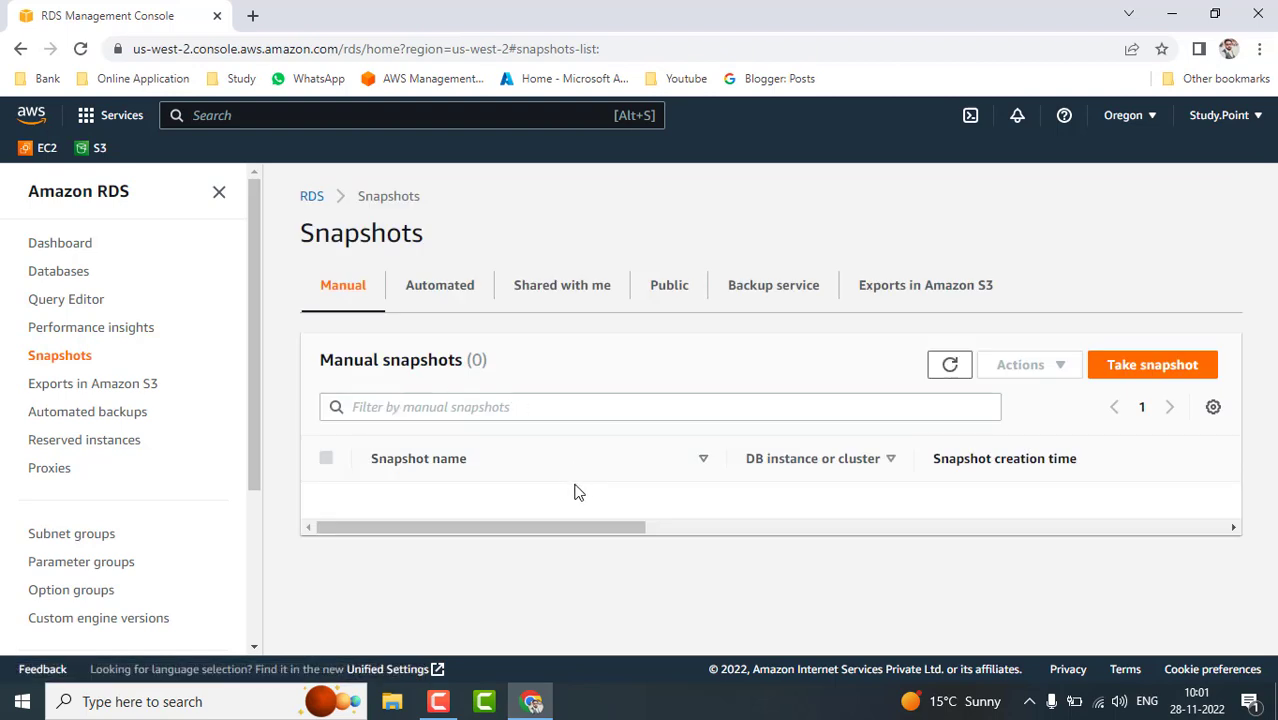
left_click(80, 279)
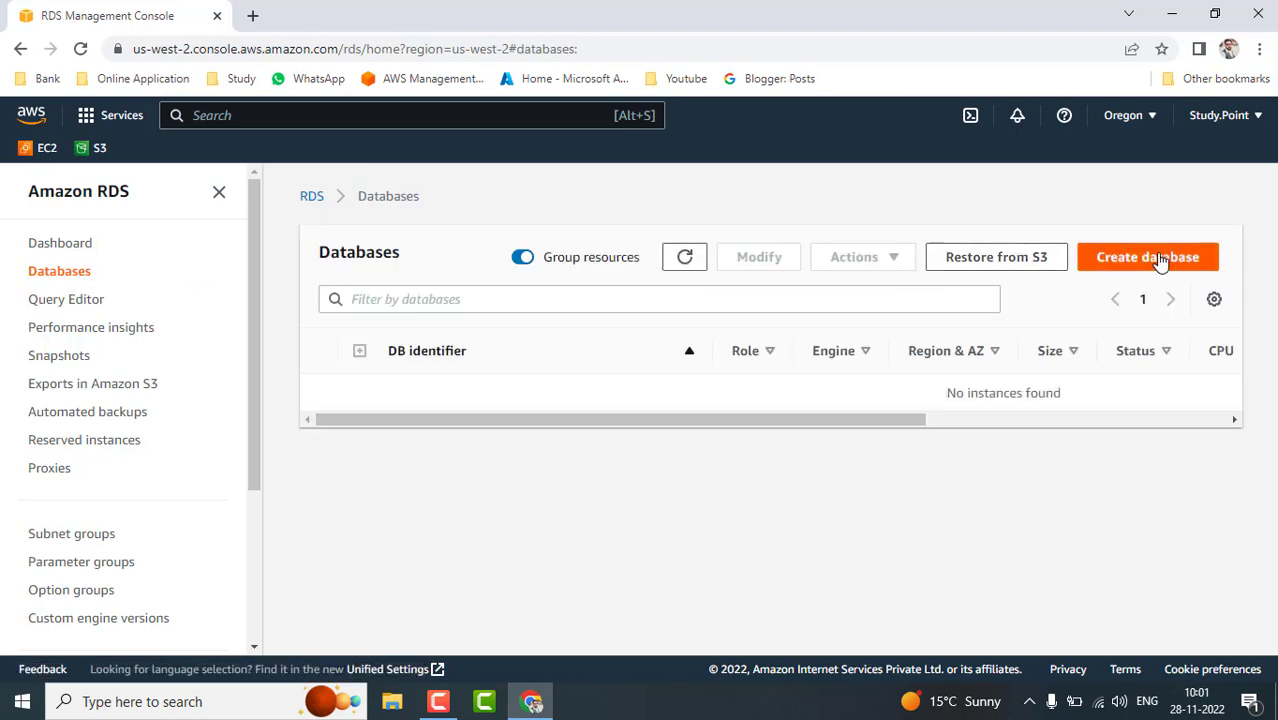
left_click(1164, 257)
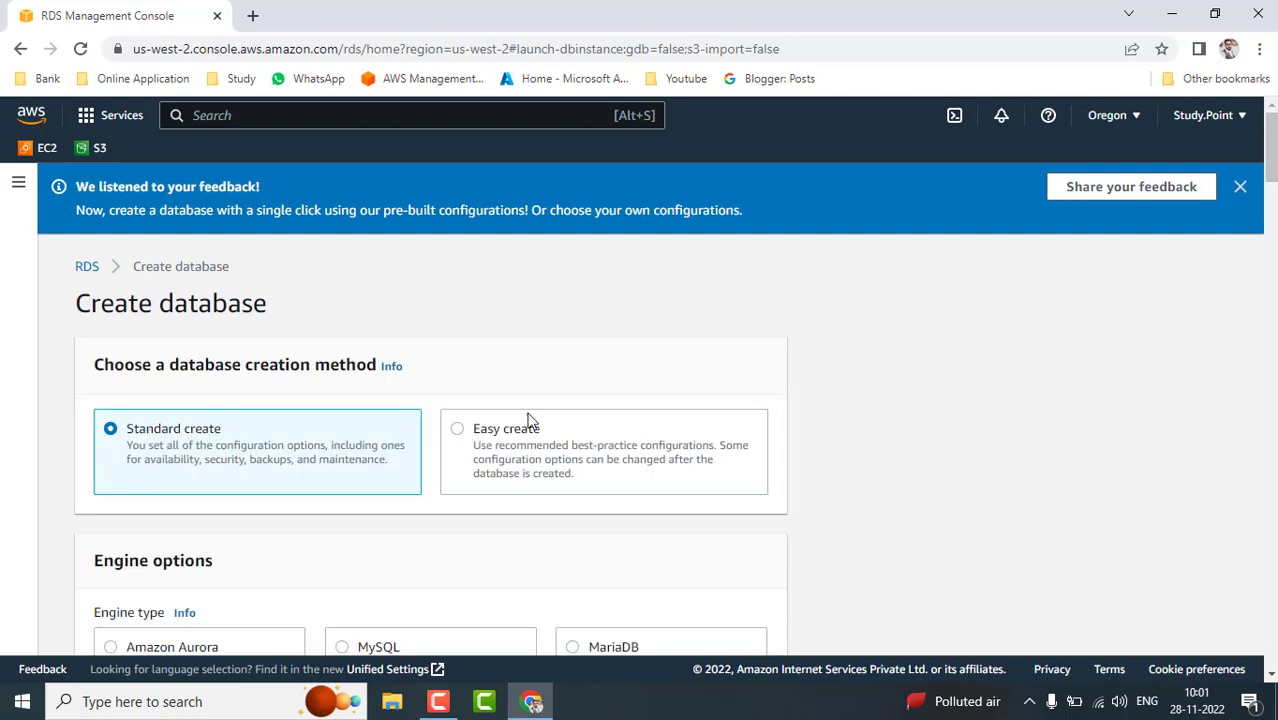
- Choose MySQL as the engine, leaving the Multi-AZ version filter off
scroll(851, 492, "down", 2)
scroll(849, 484, "down", 5)
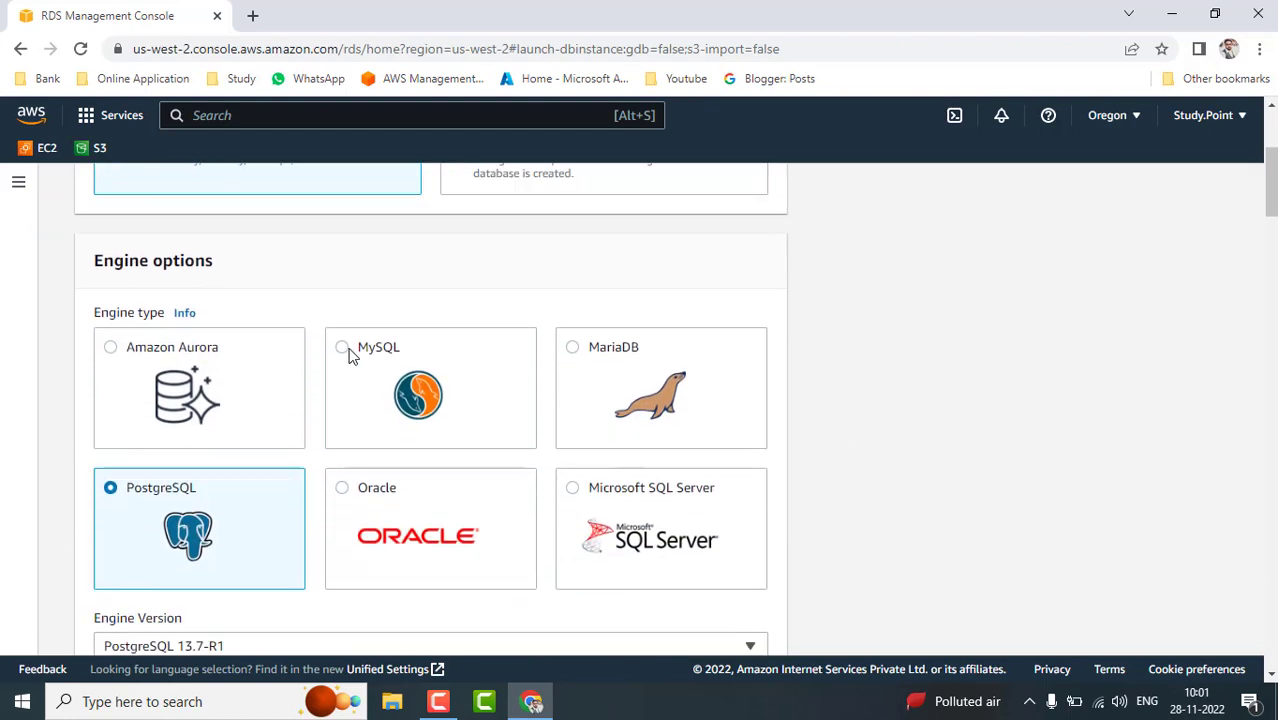
left_click(343, 350)
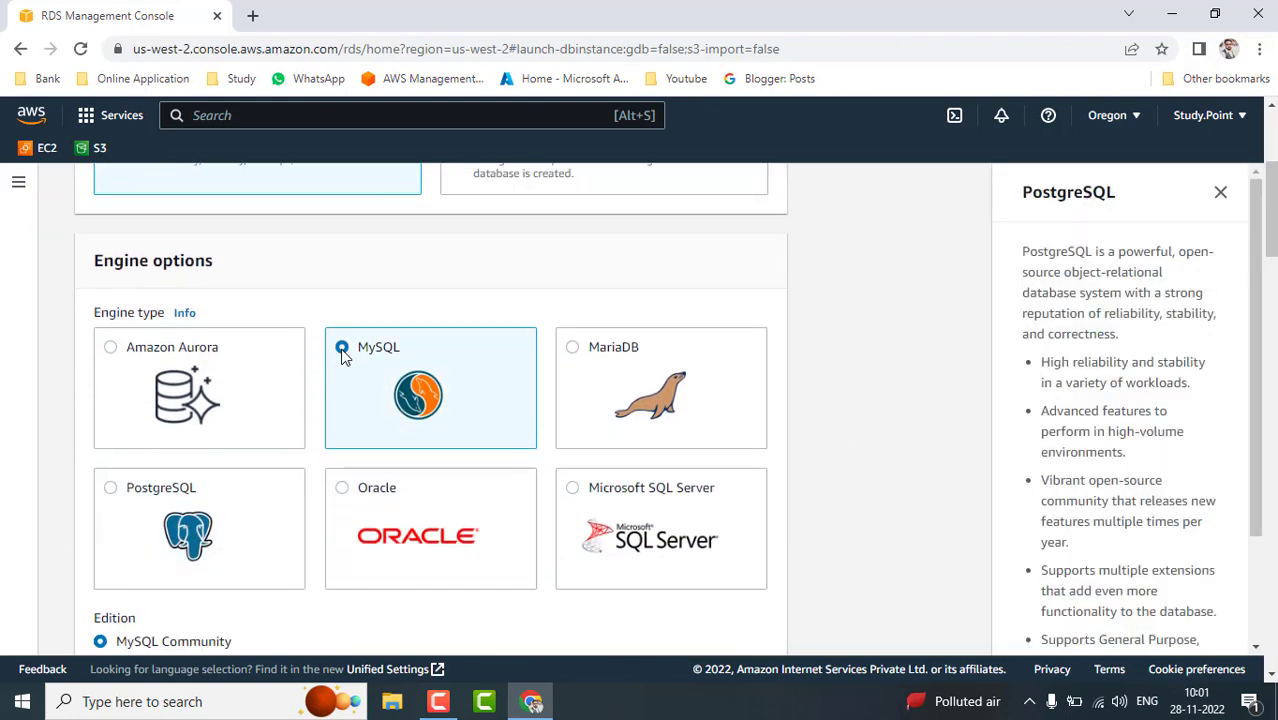
scroll(799, 402, "down", 4)
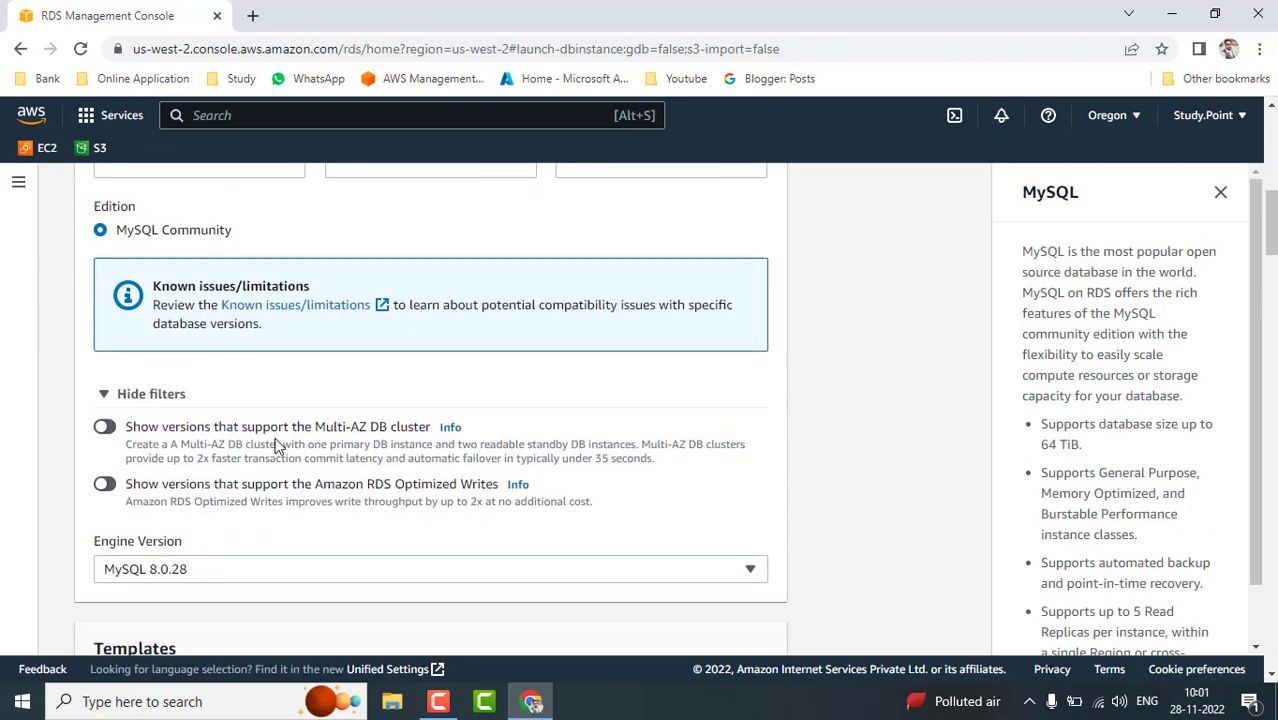
scroll(277, 448, "down", 1)
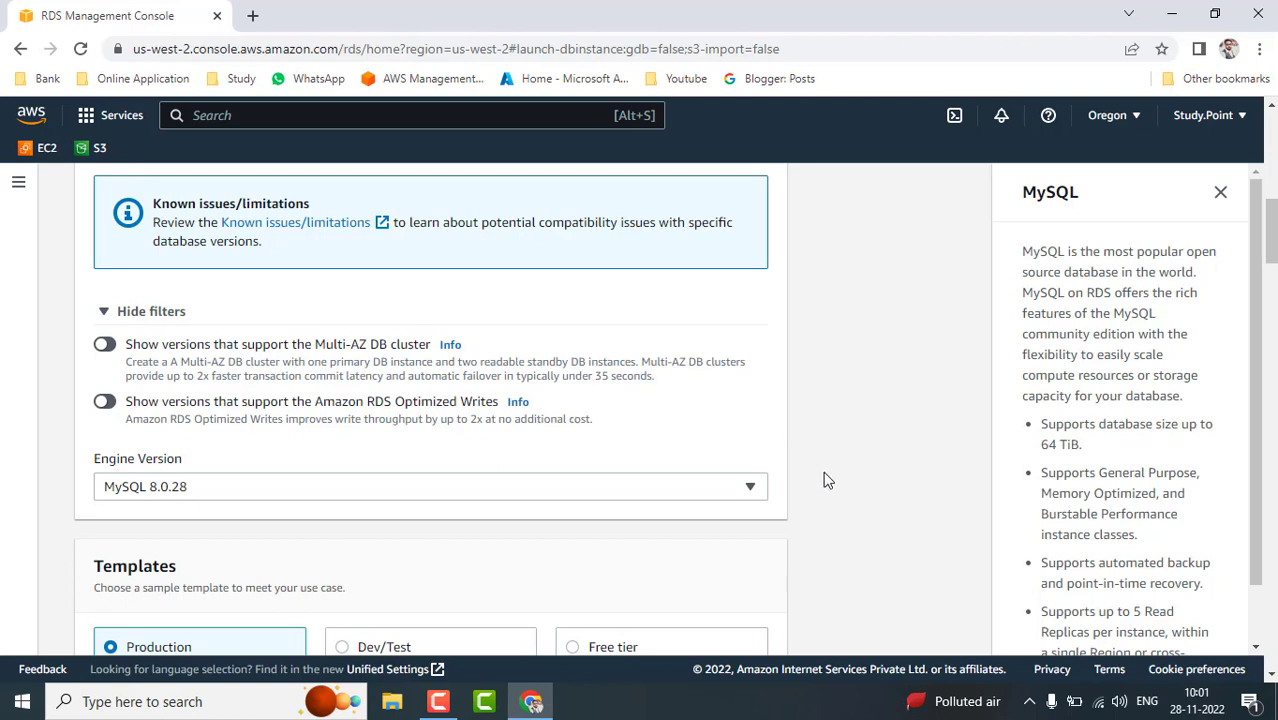
scroll(826, 480, "down", 1)
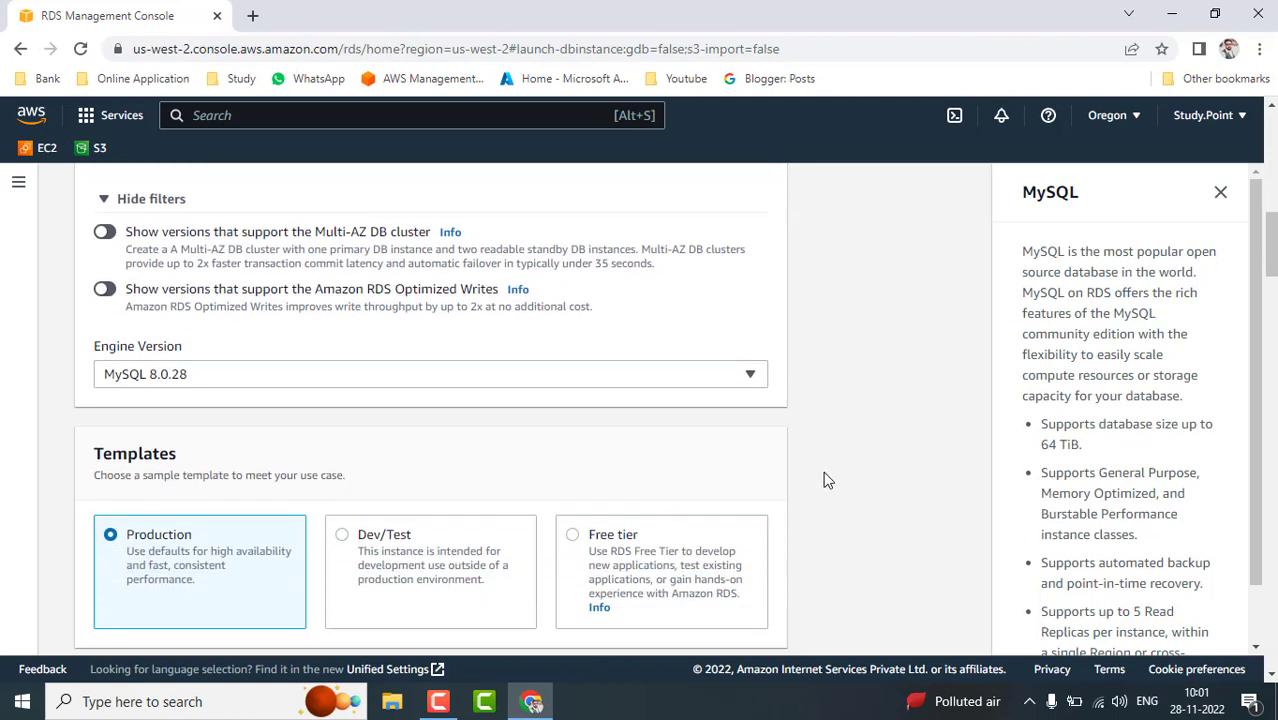
left_click(106, 233)
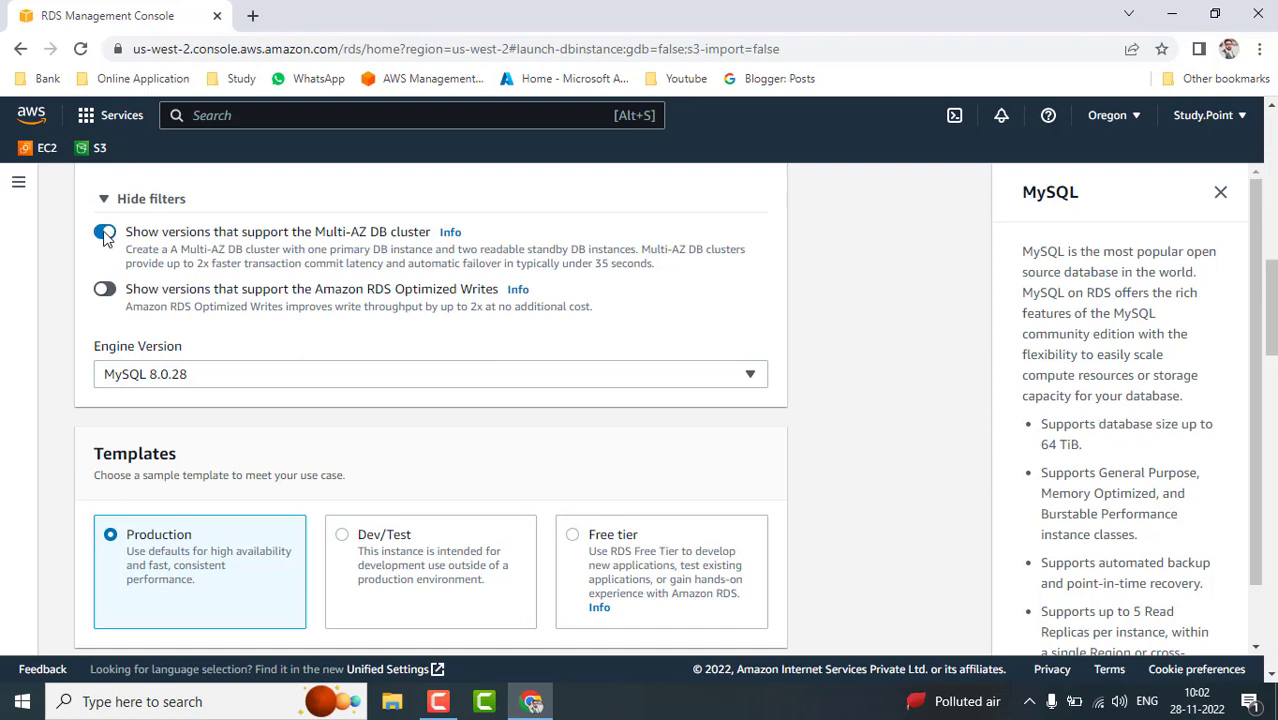
left_click(106, 234)
scroll(840, 500, "down", 2)
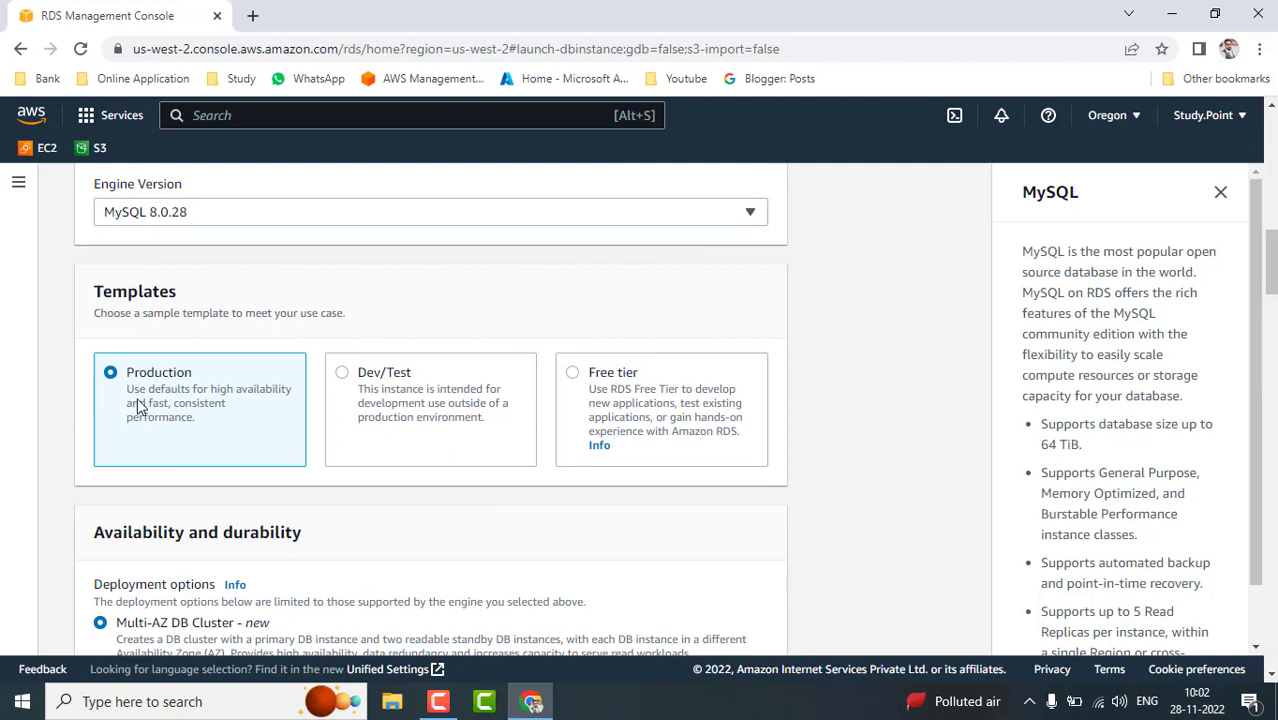
- Select the Free tier template, briefly switching to Production and back
left_click(577, 377)
scroll(827, 528, "down", 2)
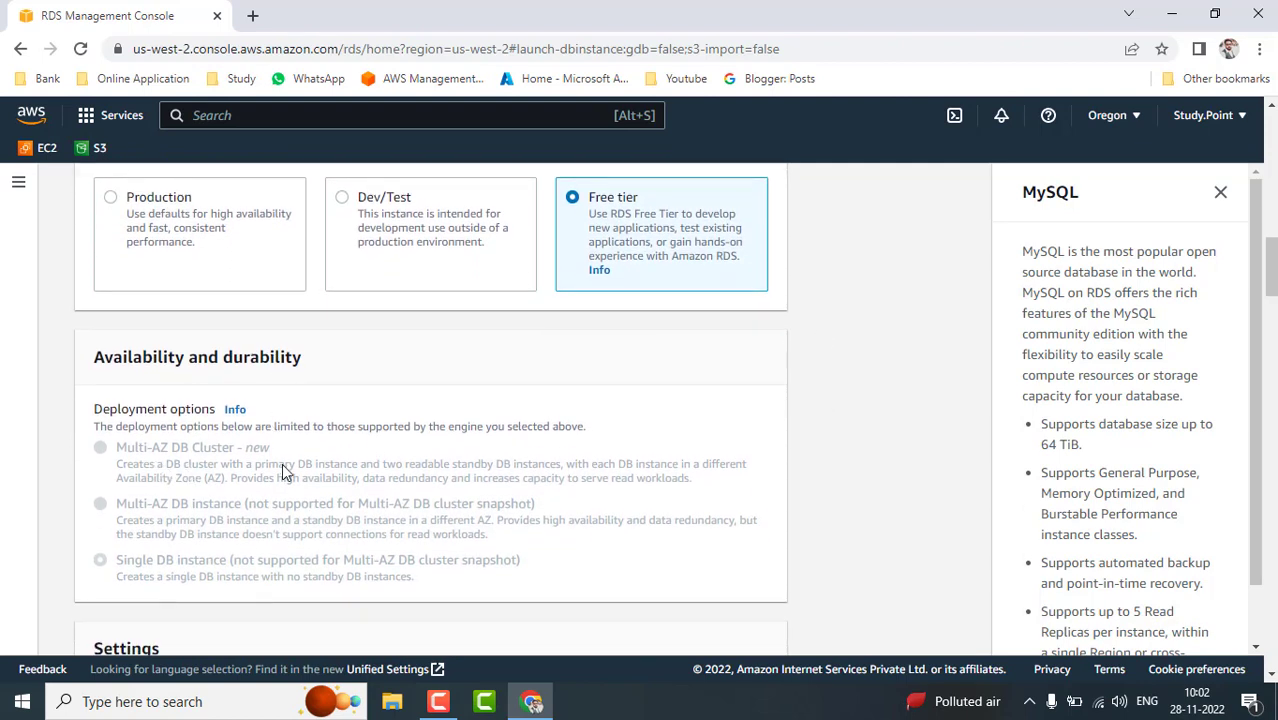
left_click(111, 198)
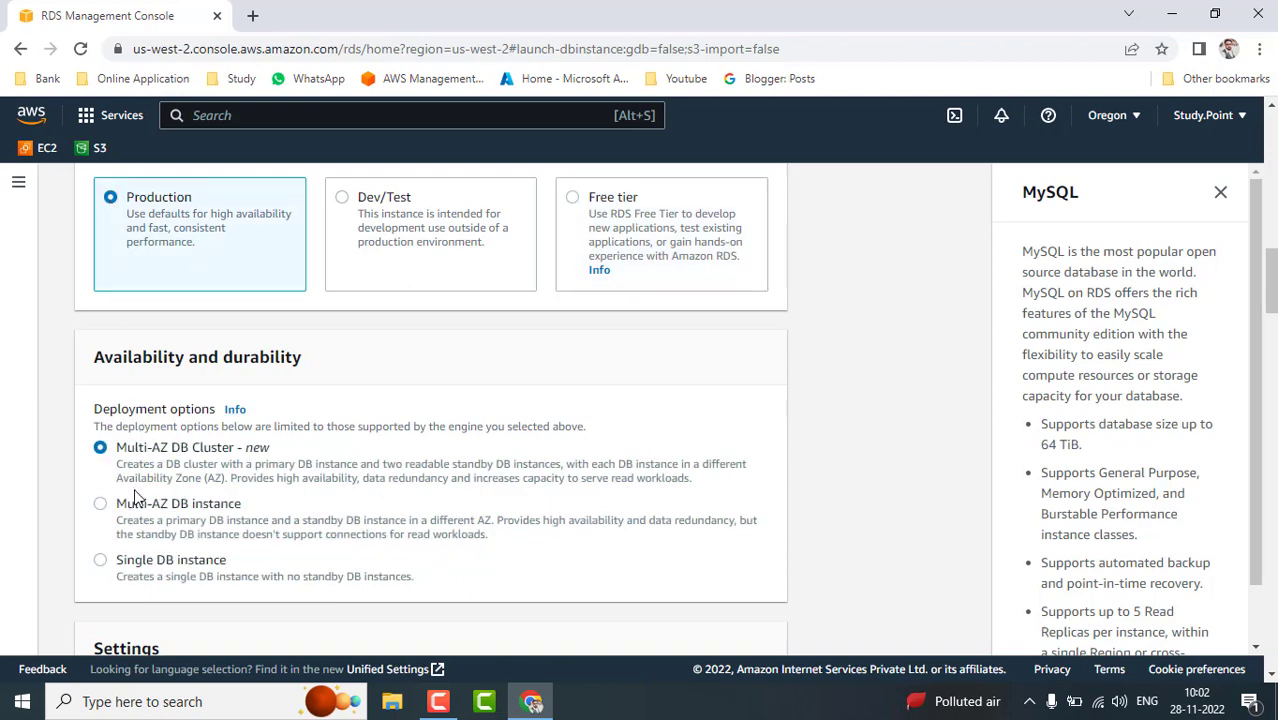
left_click(573, 198)
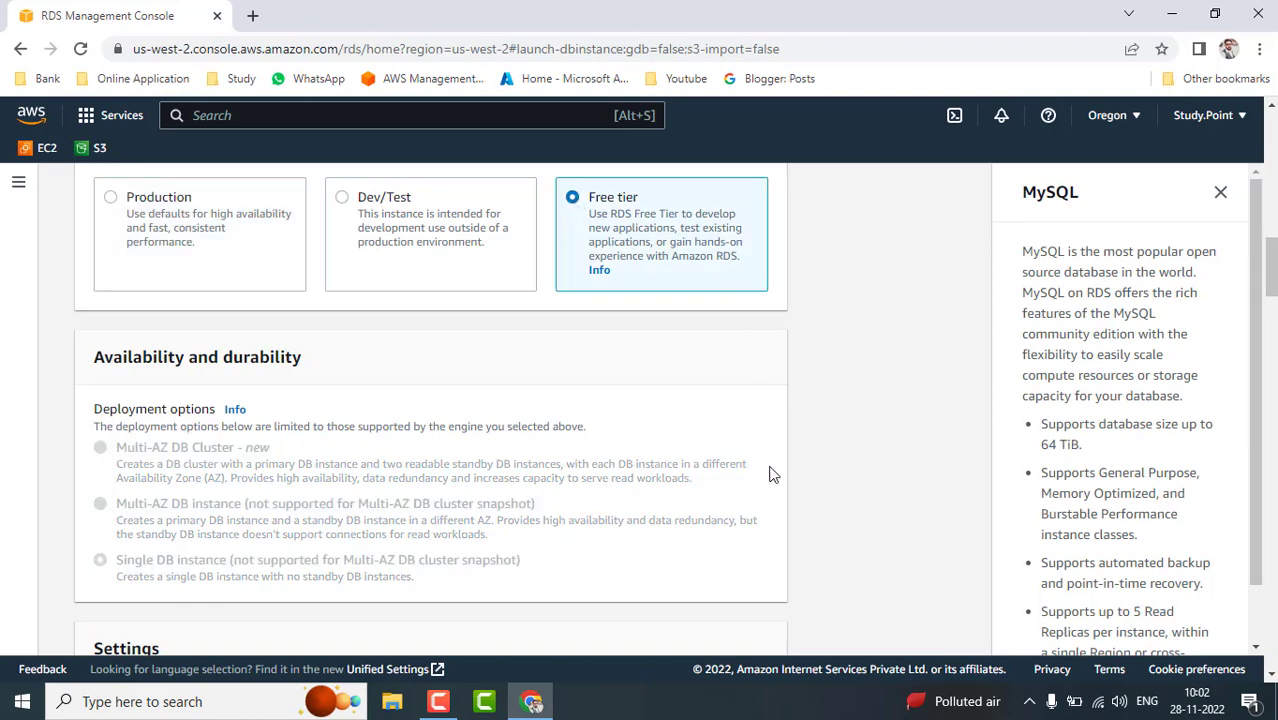
scroll(770, 474, "down", 2)
scroll(770, 474, "down", 2)
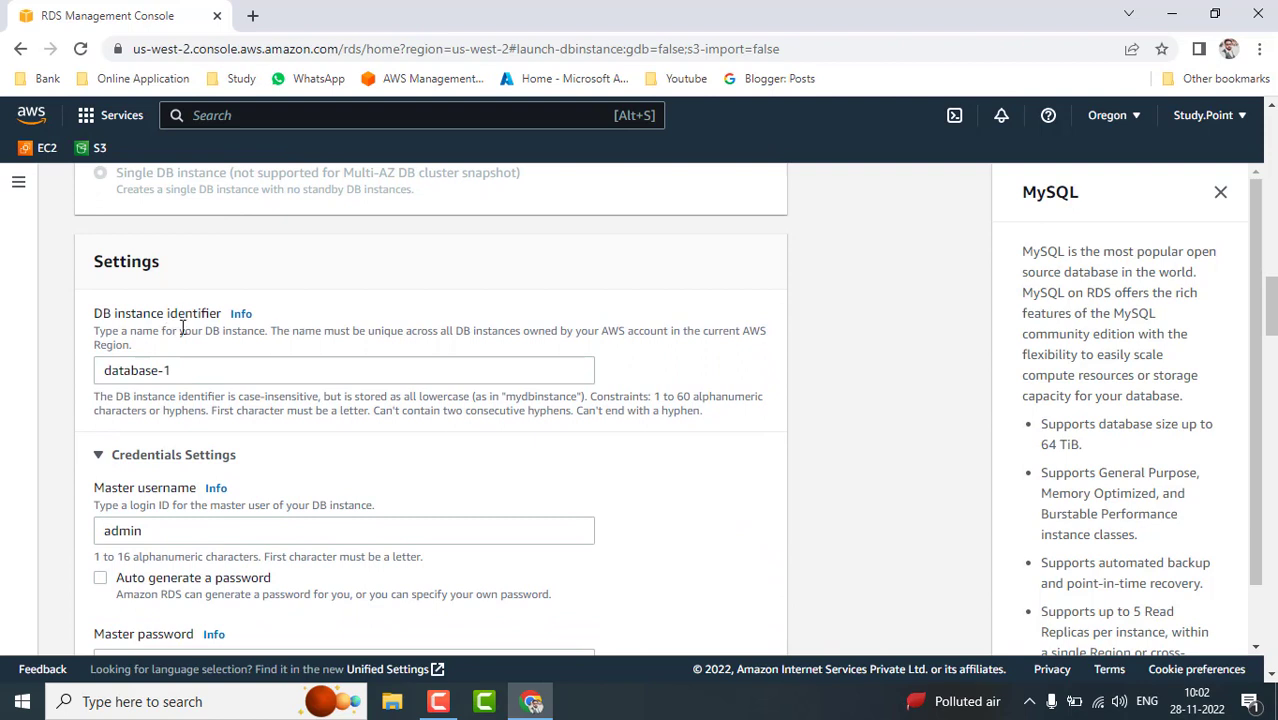
- Enter the master password and repeat it in the confirmation field
scroll(622, 428, "down", 2)
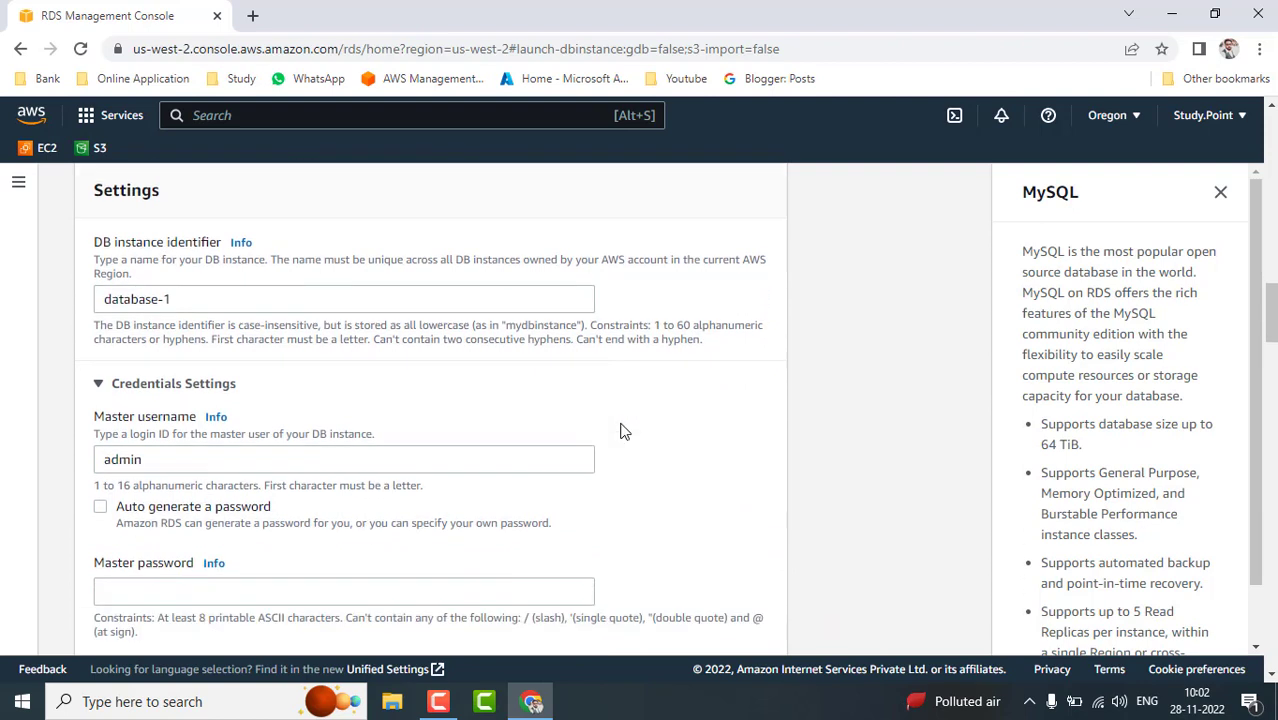
left_click(148, 485)
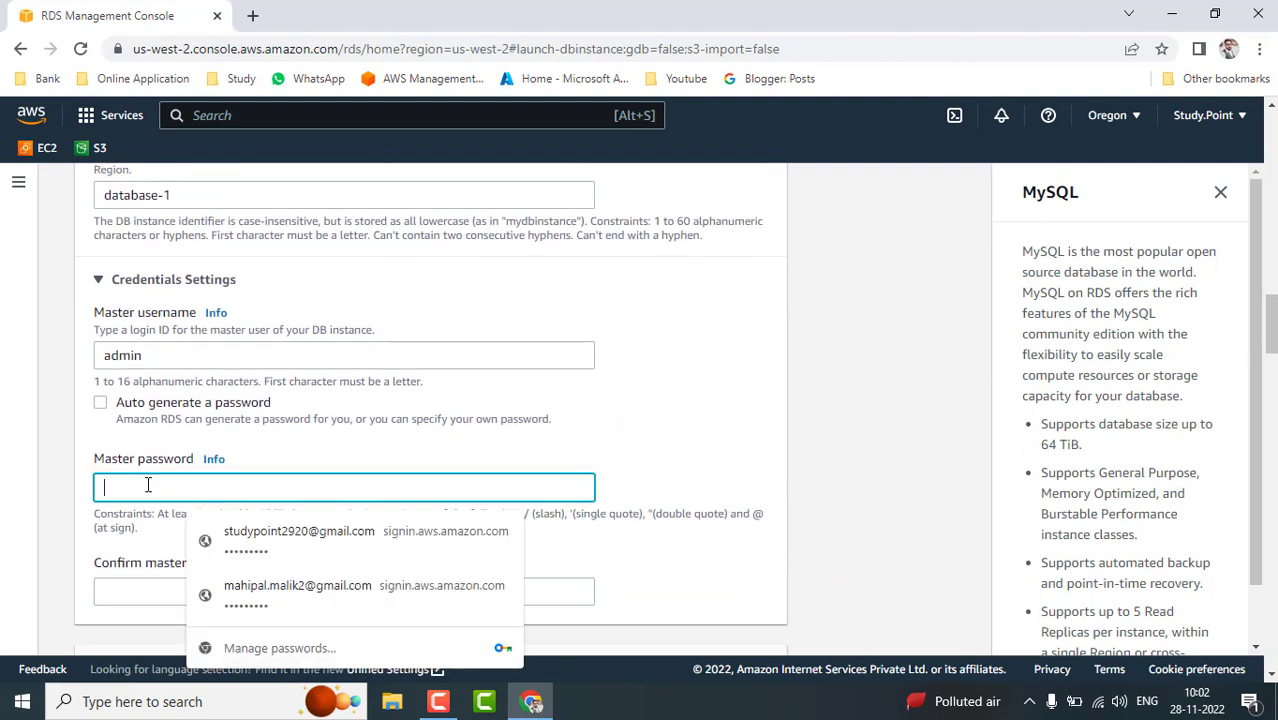
type("admin123")
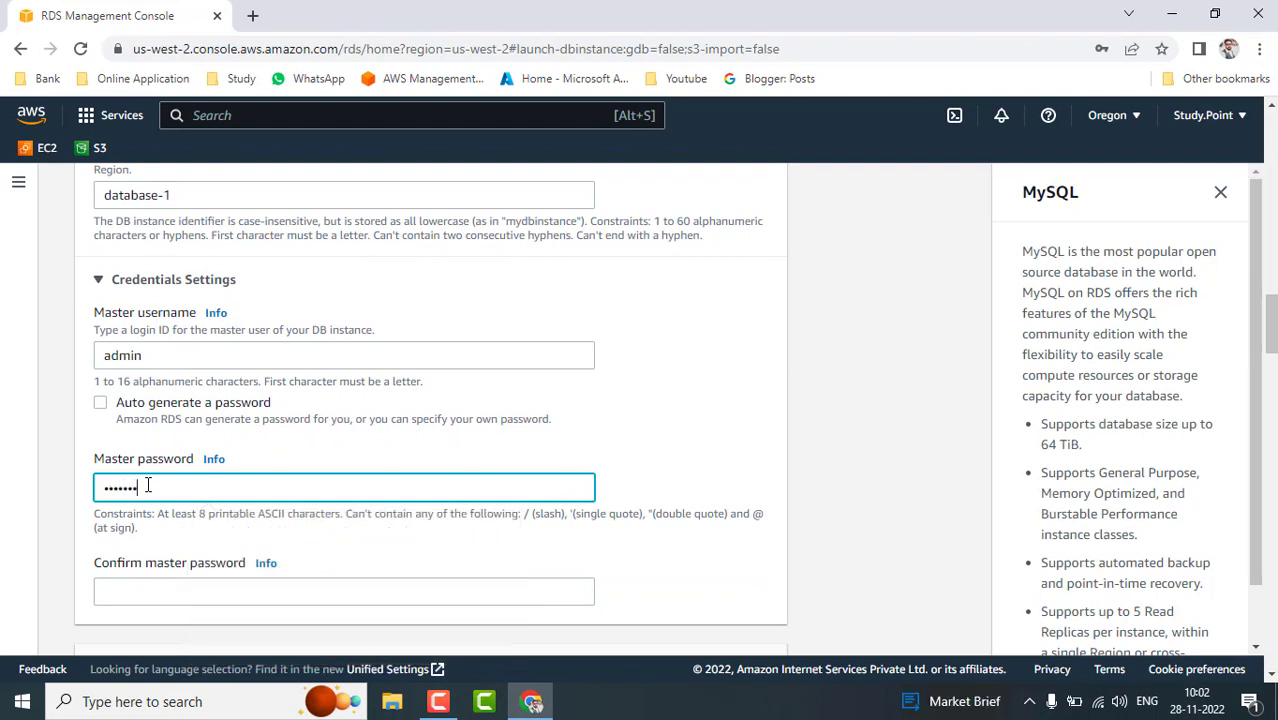
type("4")
key("Tab")
type("admin123")
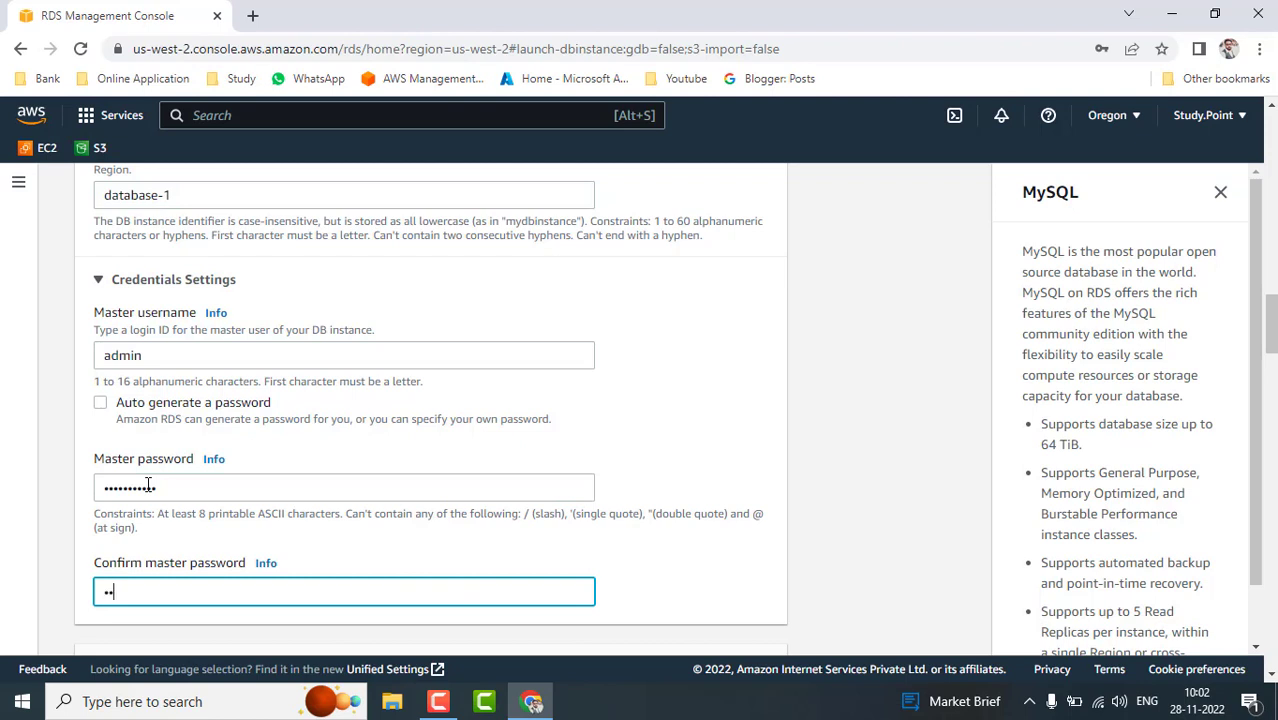
type("34")
- Review the DB instance class list, keeping db.t3.micro
scroll(564, 540, "down", 3)
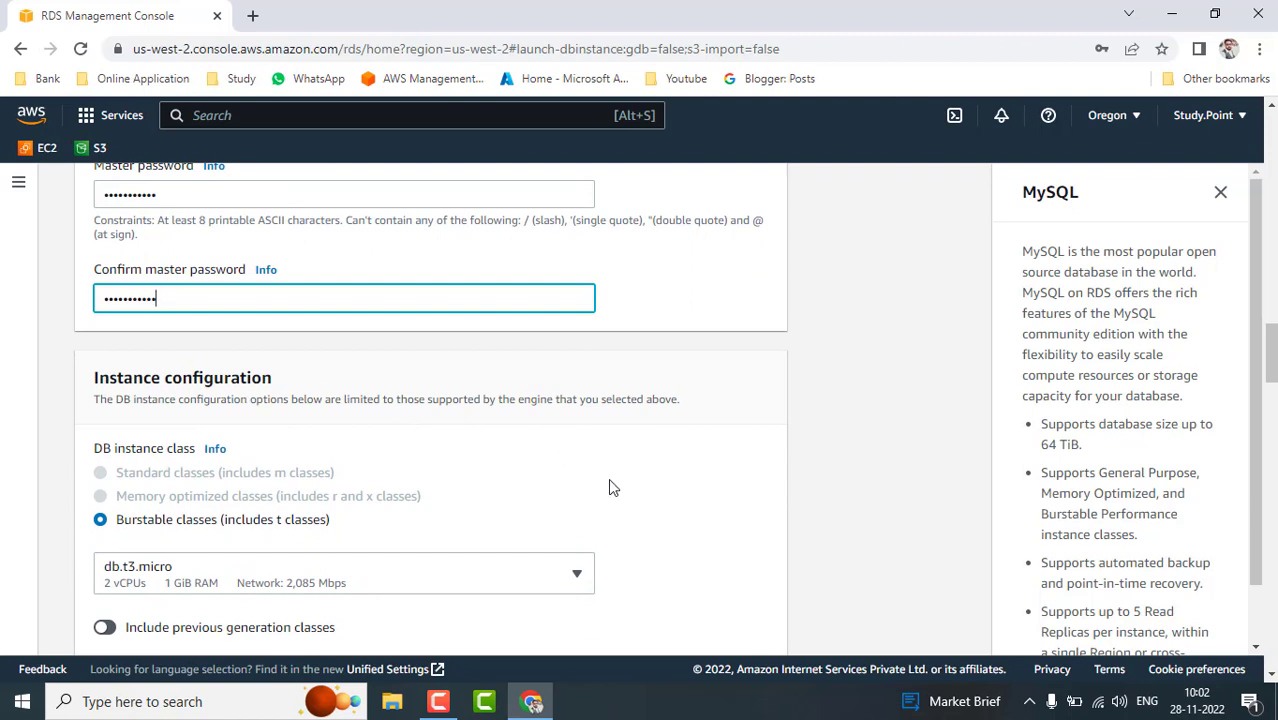
scroll(608, 480, "down", 1)
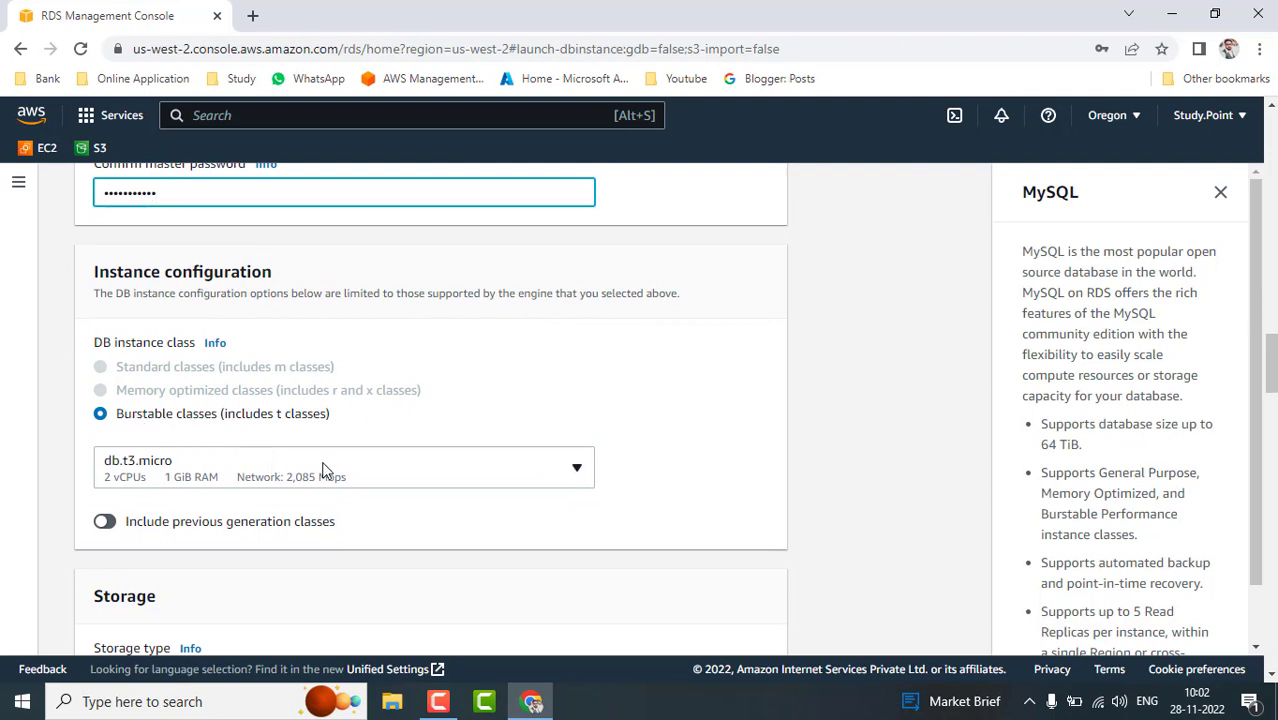
left_click(362, 474)
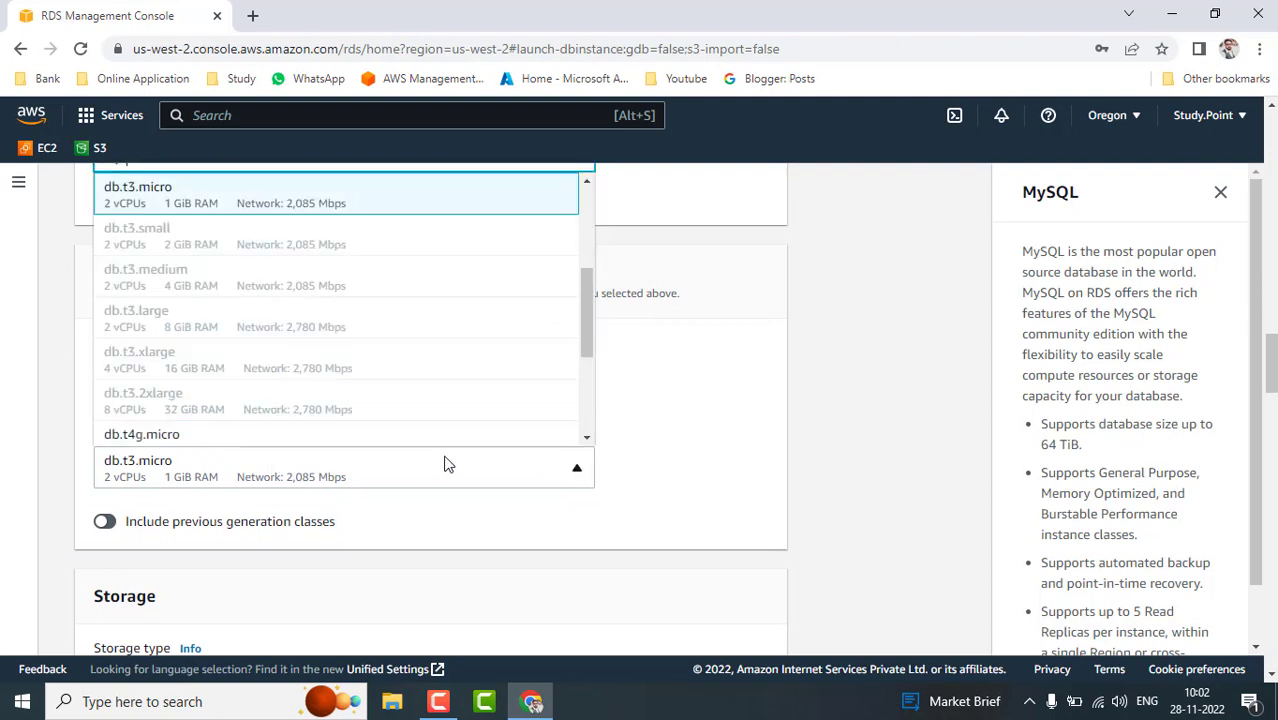
scroll(388, 328, "down", 5)
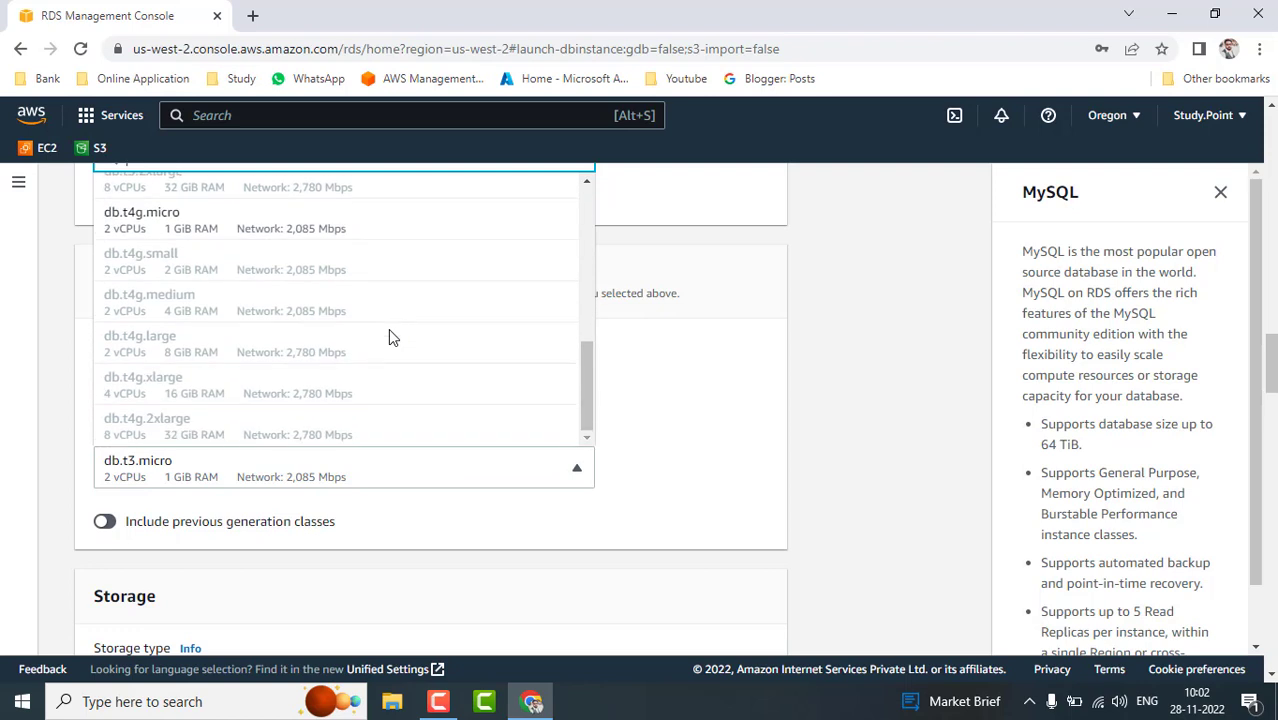
scroll(388, 328, "up", 5)
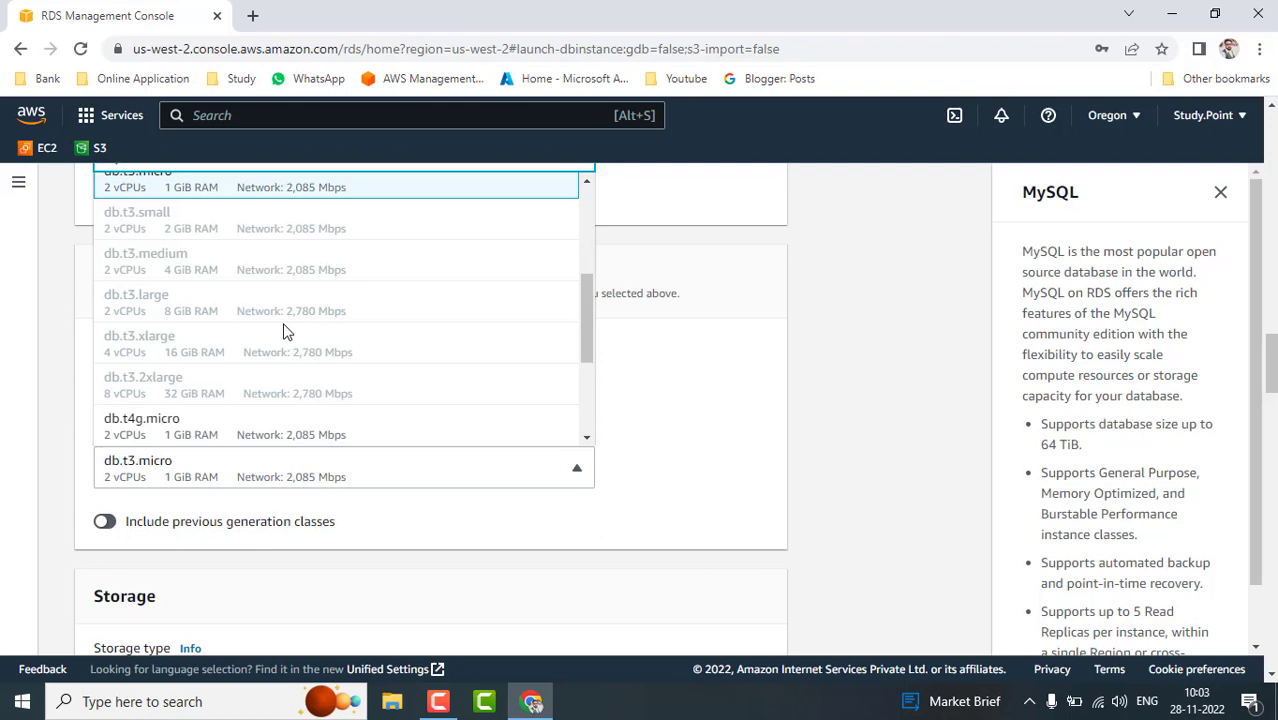
left_click(725, 468)
scroll(679, 519, "down", 1)
scroll(679, 519, "down", 1)
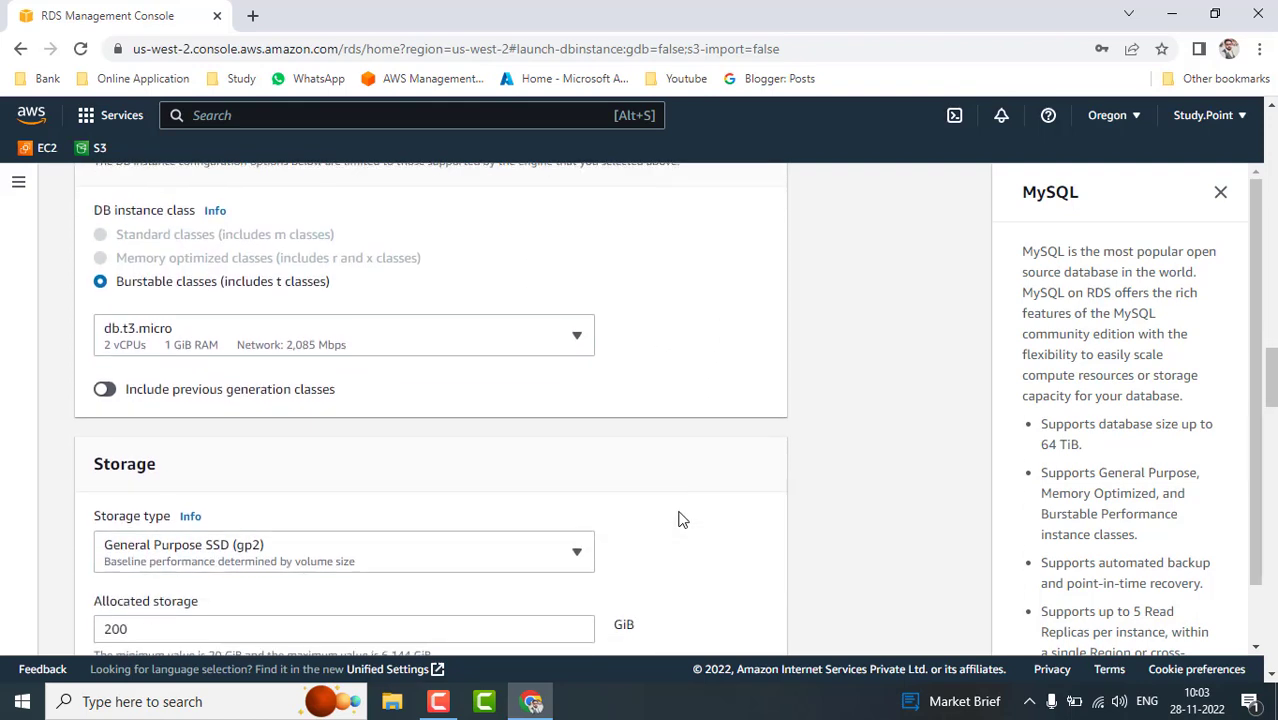
- Keep gp2 storage at 200 GiB and uncheck Enable storage autoscaling
scroll(679, 519, "down", 2)
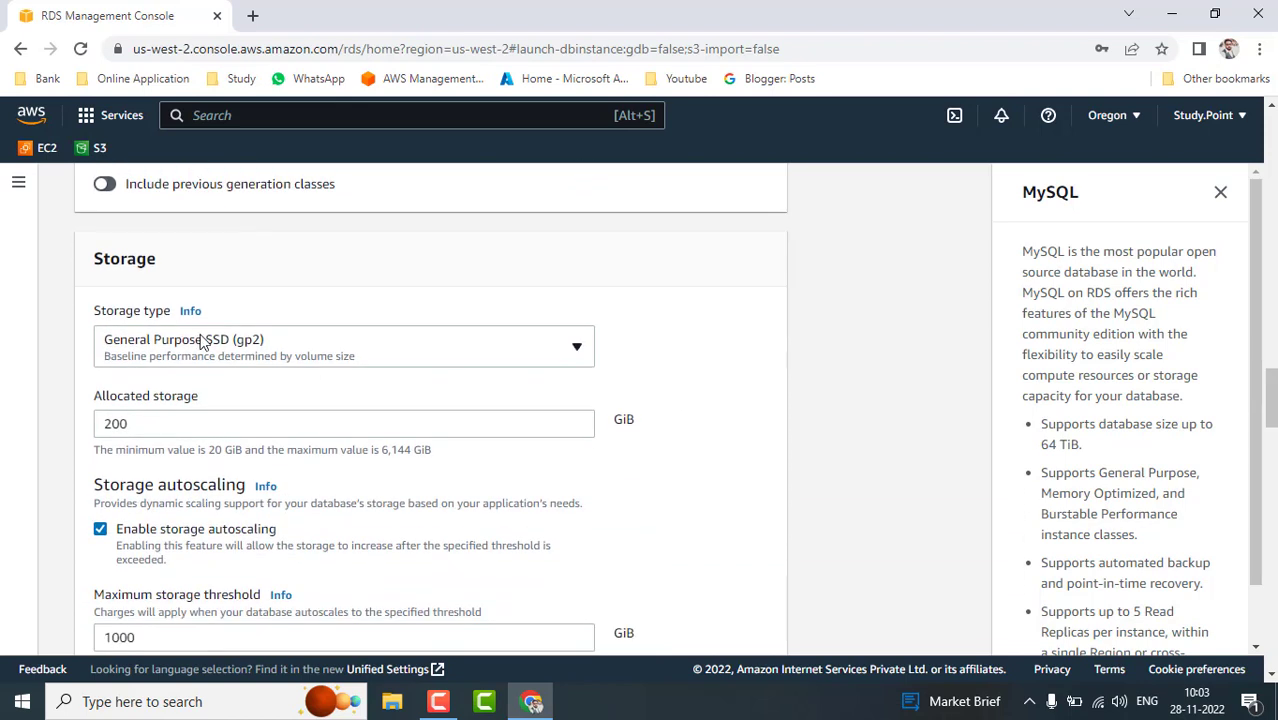
left_click(324, 345)
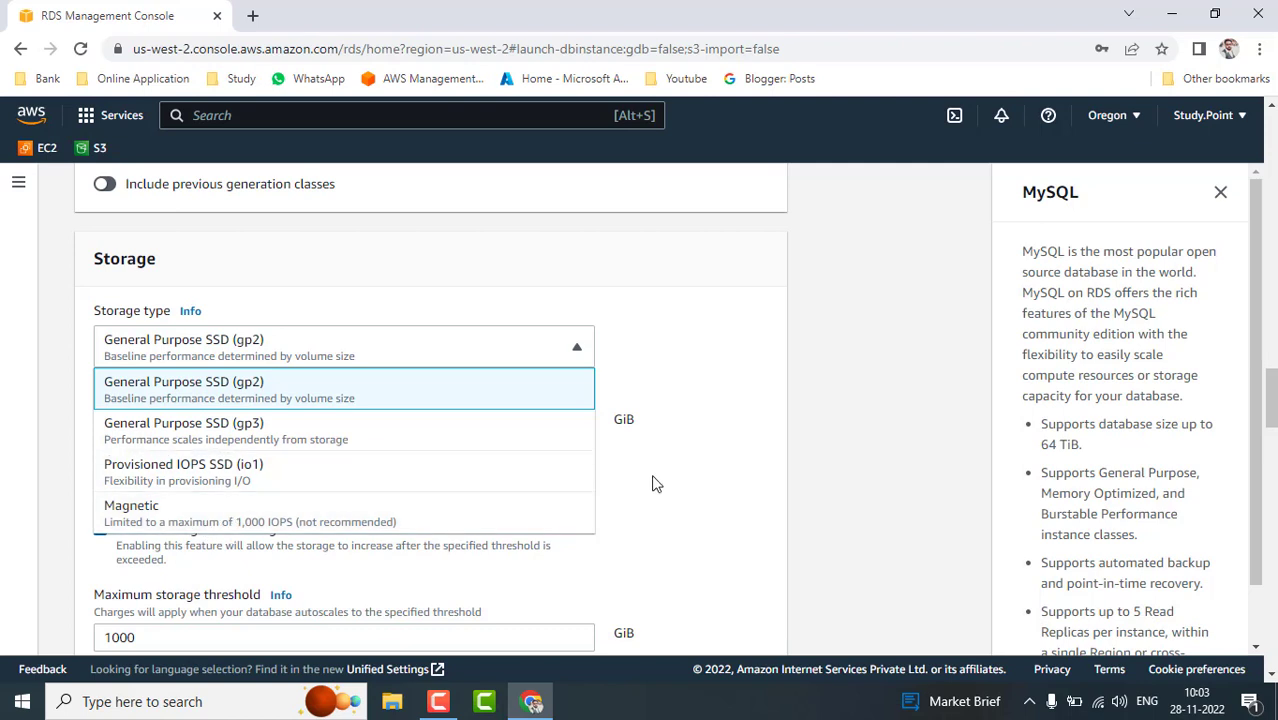
left_click(731, 454)
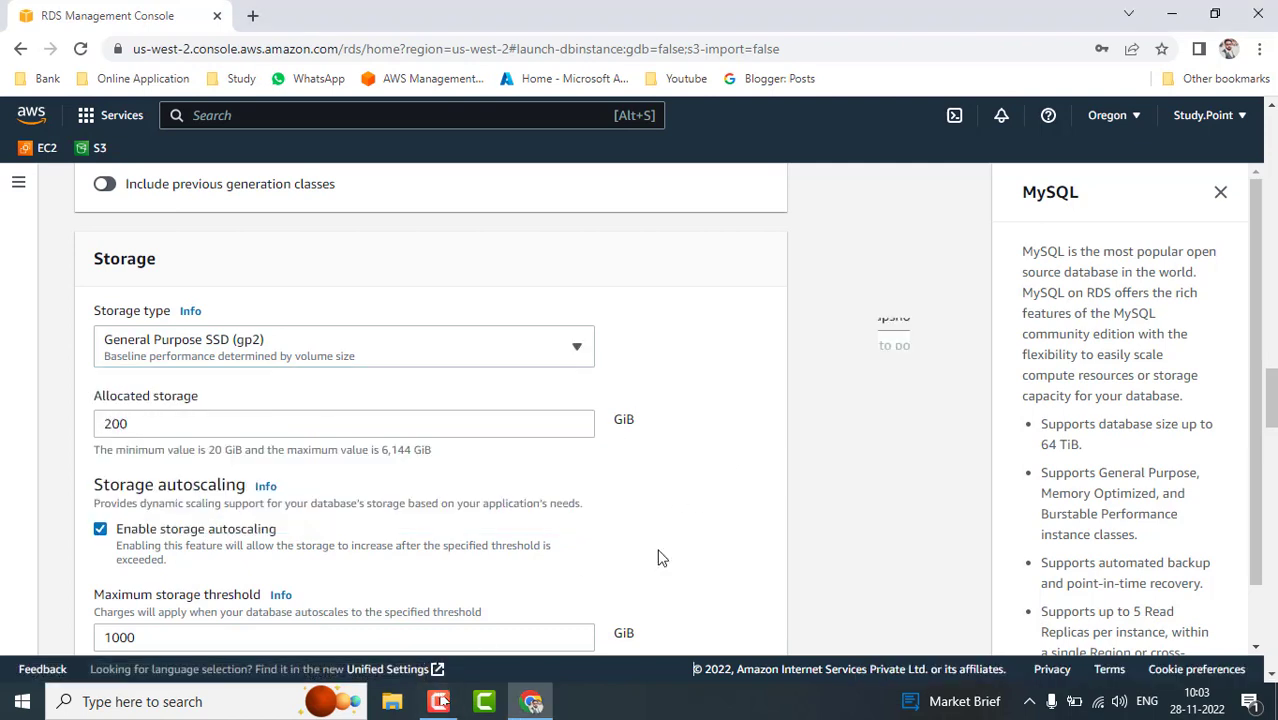
left_click(341, 427)
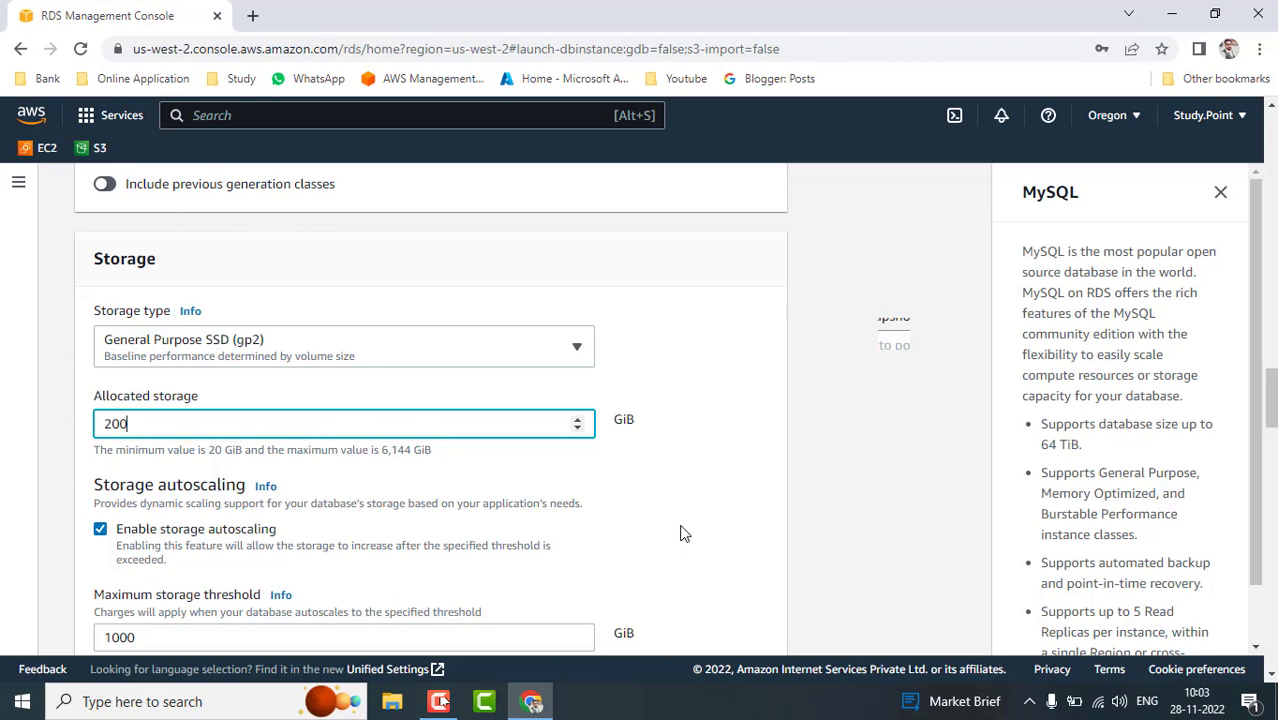
scroll(682, 531, "down", 2)
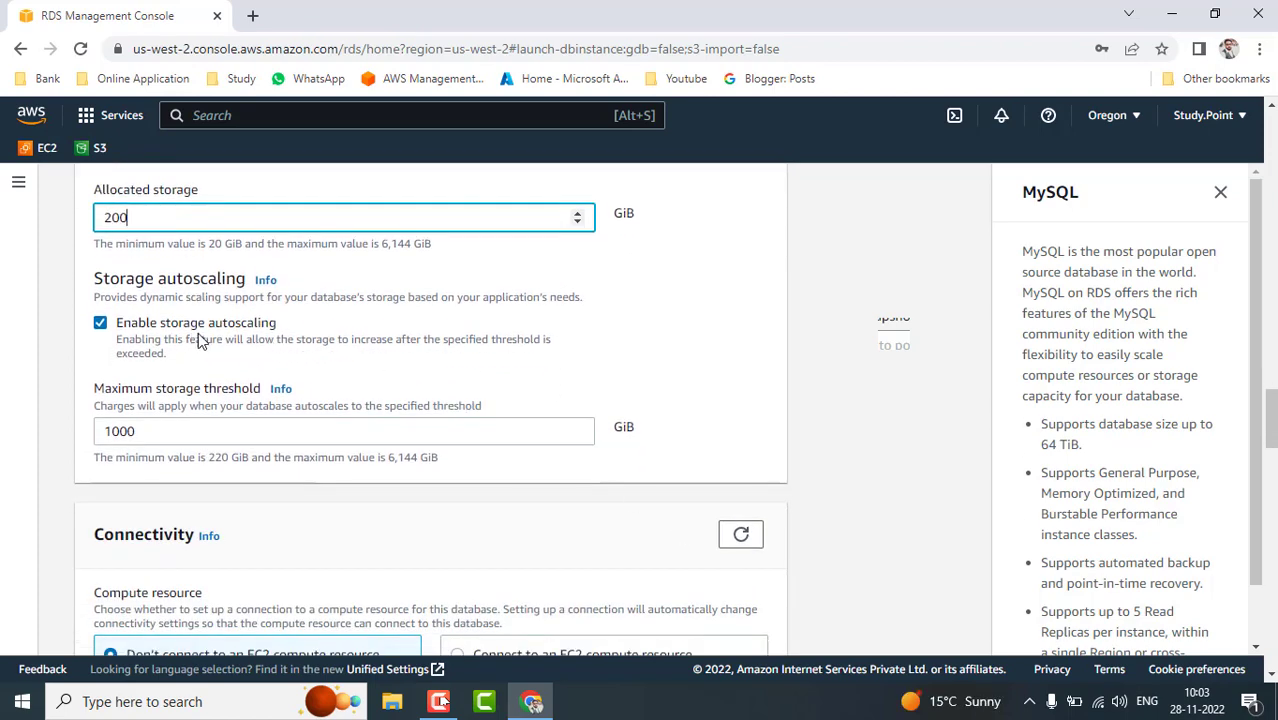
left_click(101, 323)
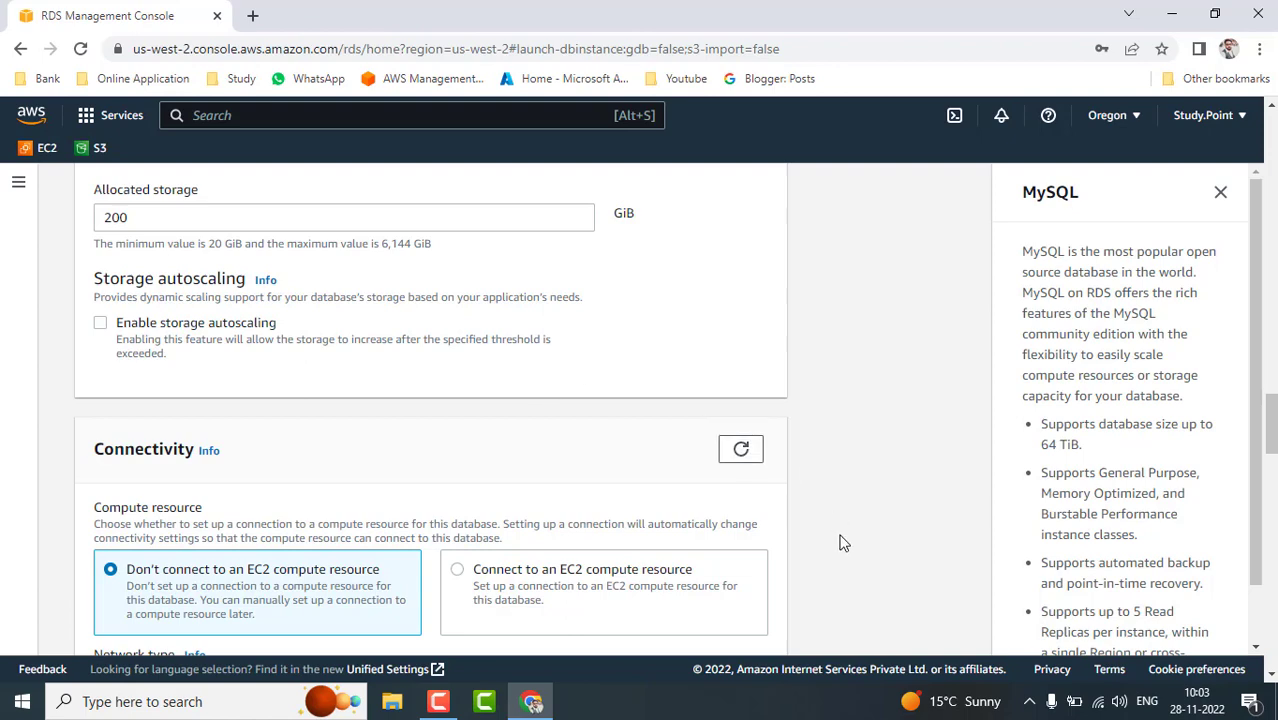
scroll(840, 543, "down", 3)
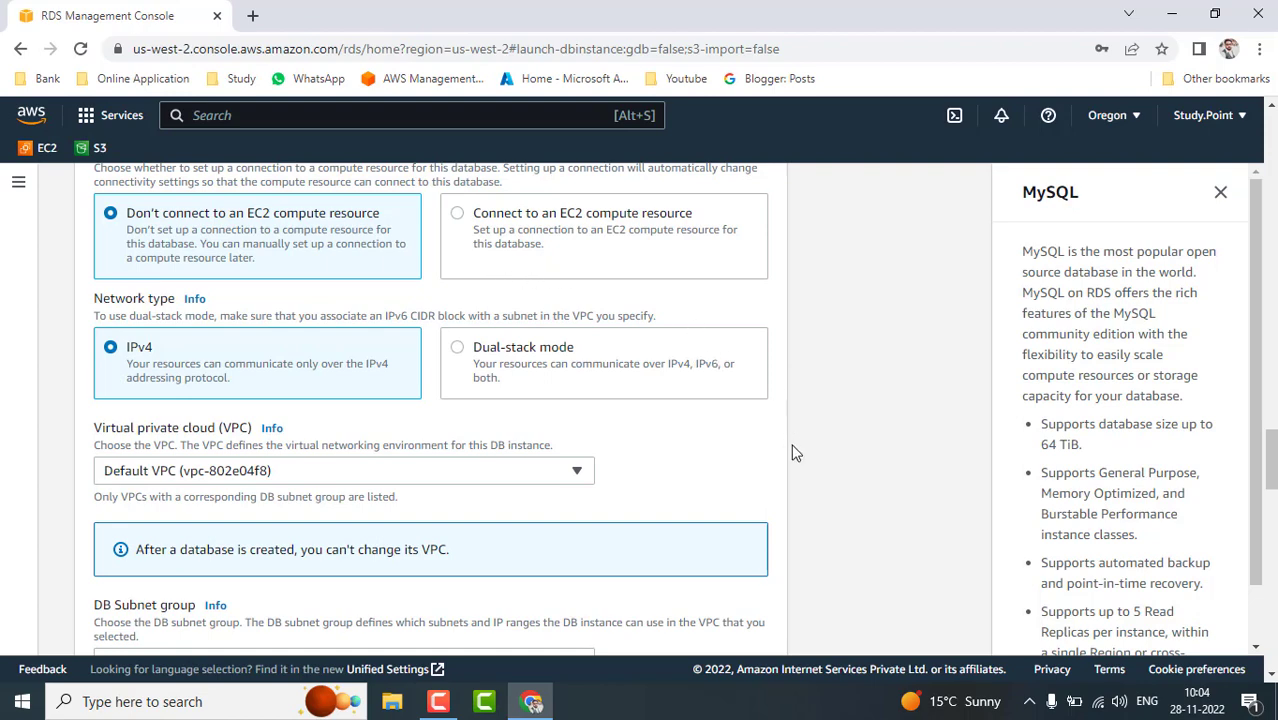
scroll(792, 453, "down", 1)
scroll(792, 453, "up", 1)
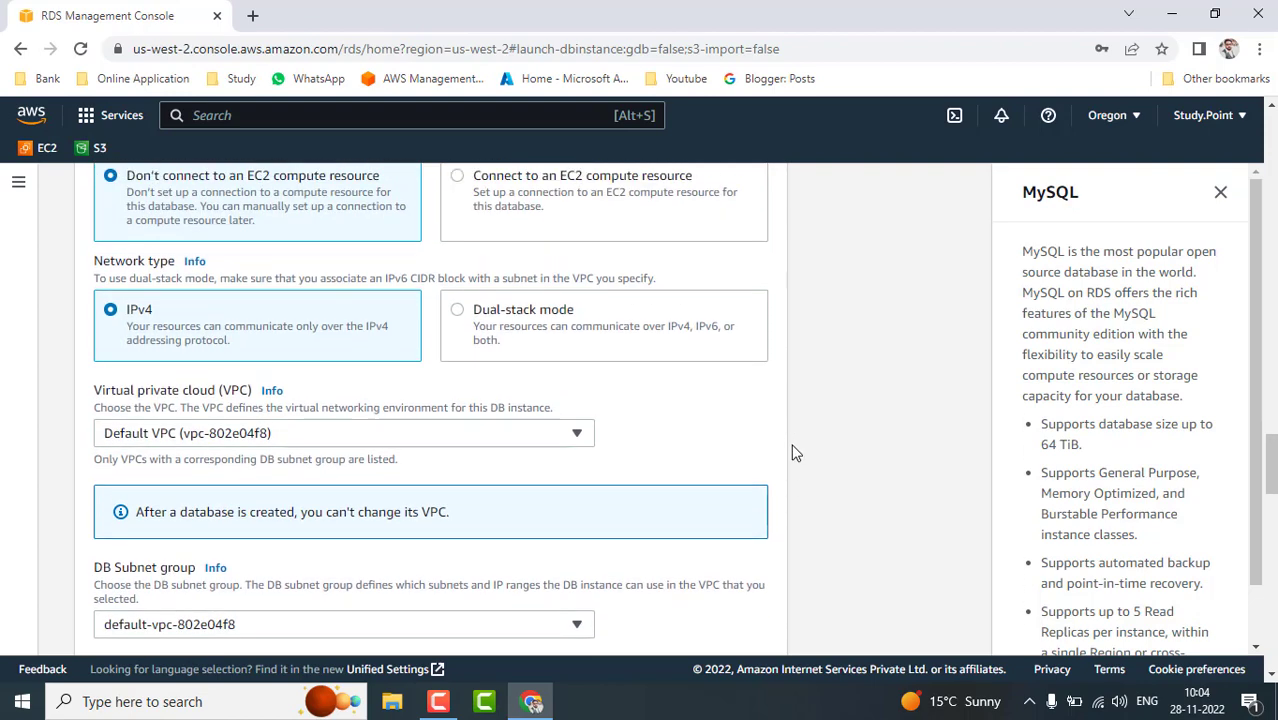
scroll(792, 453, "down", 2)
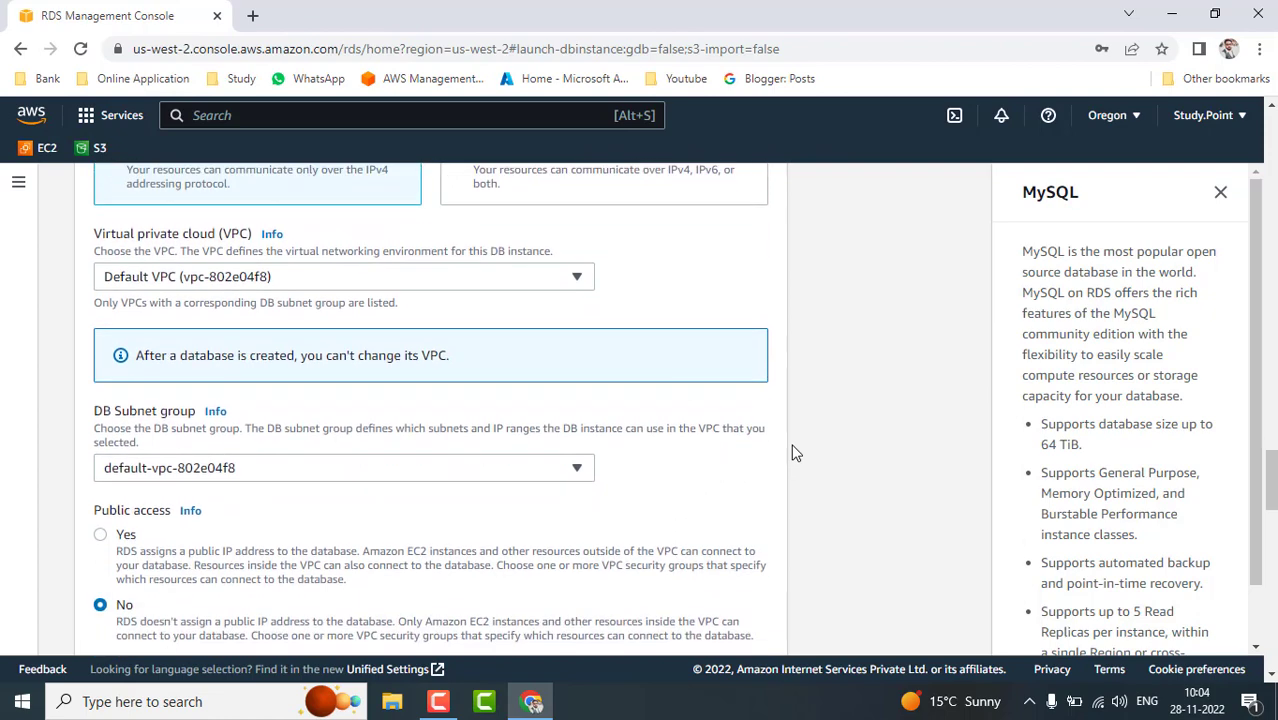
left_click(578, 288)
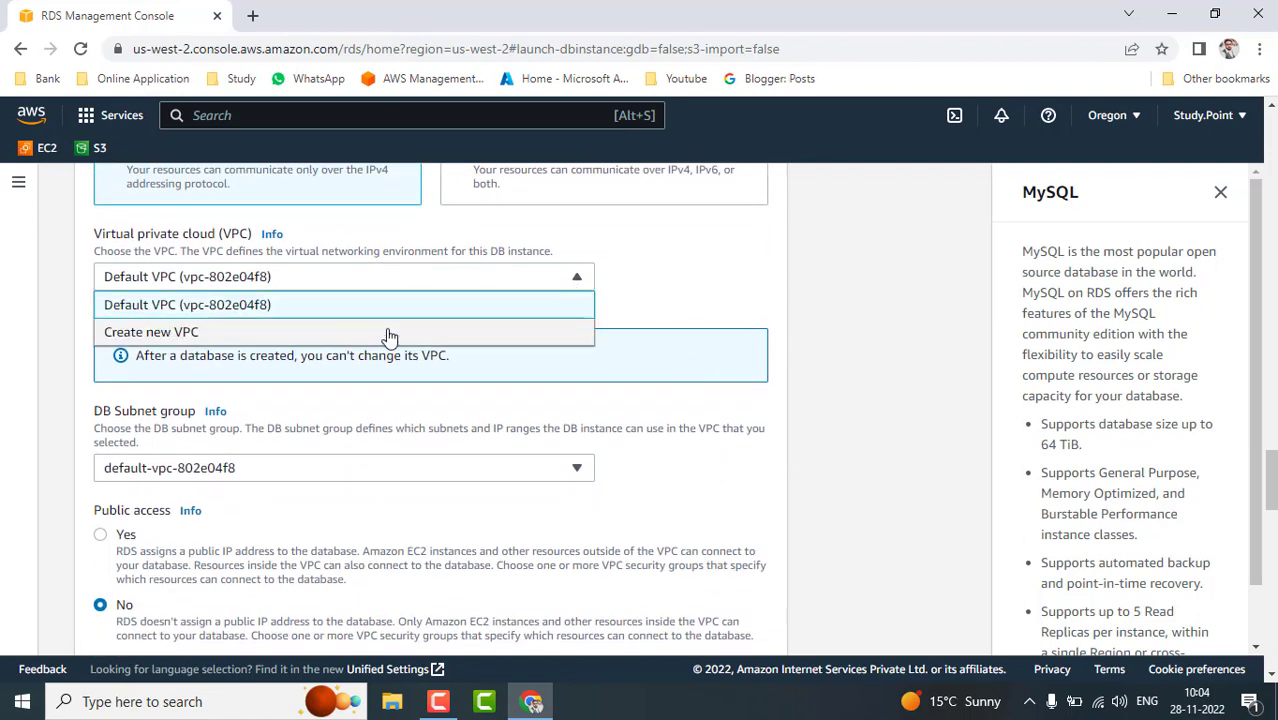
left_click(842, 420)
scroll(842, 420, "down", 2)
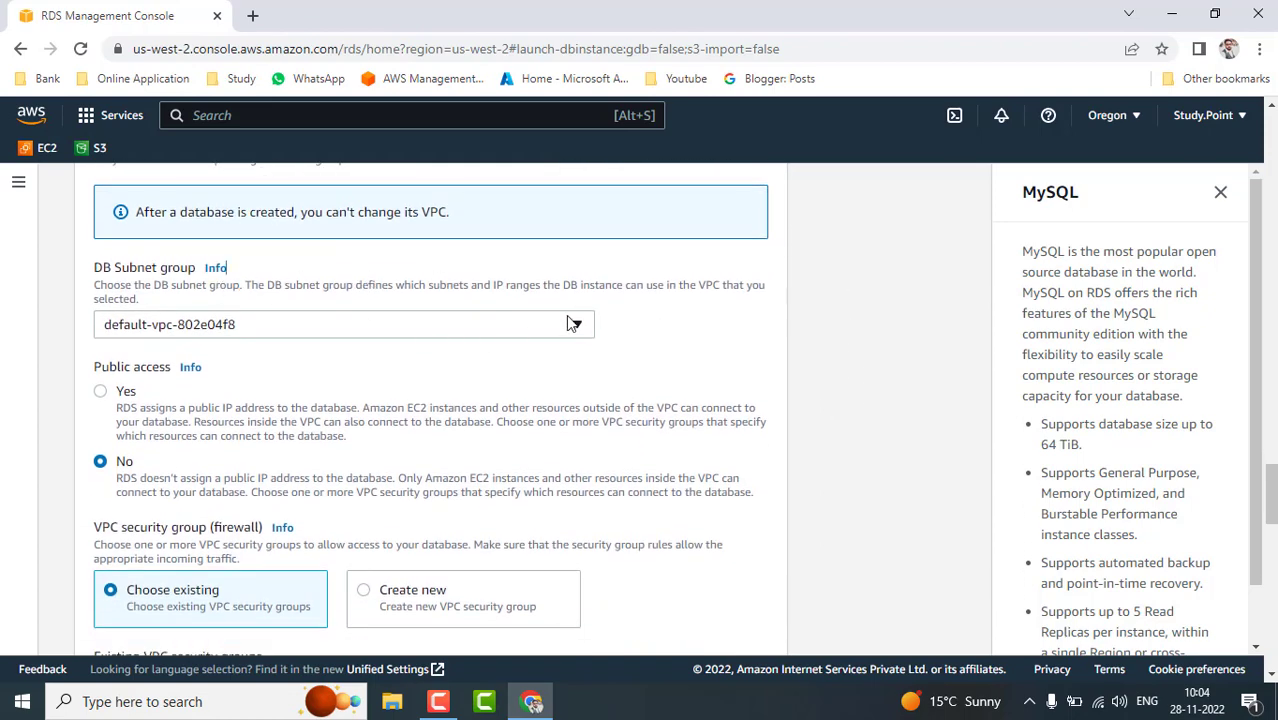
left_click(577, 326)
left_click(577, 326)
scroll(705, 376, "down", 2)
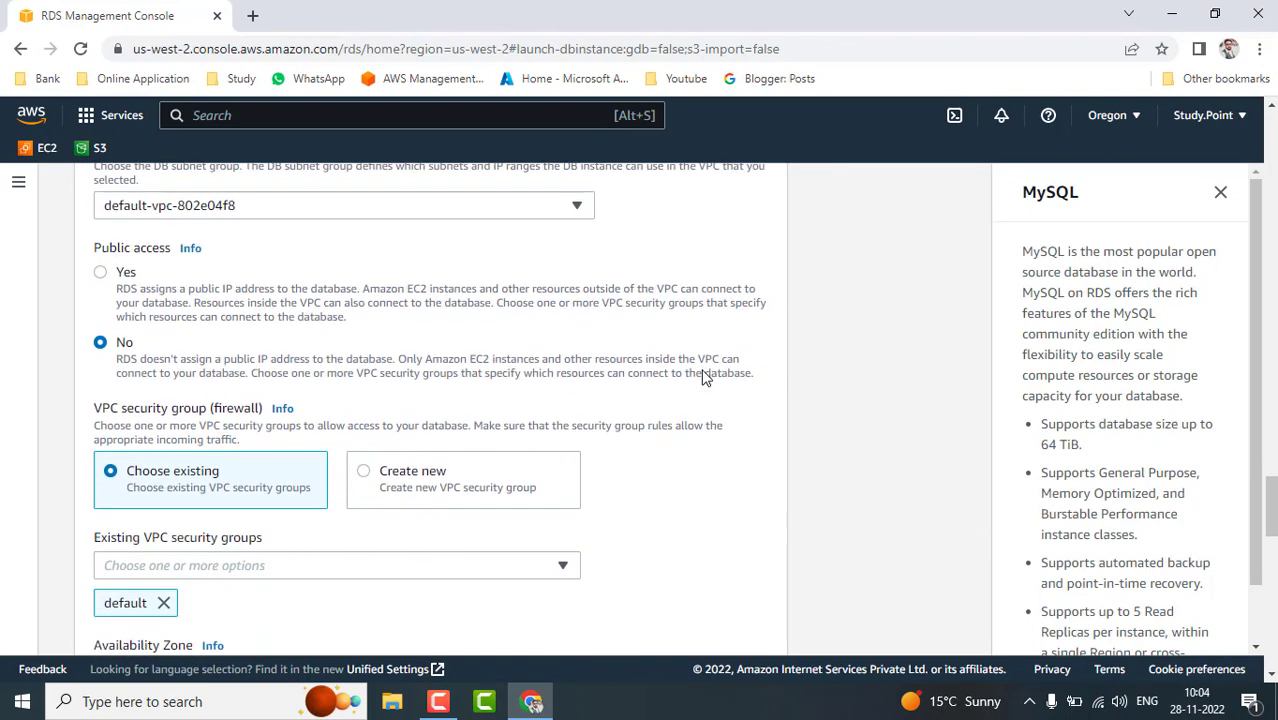
- Set Public access to Yes
left_click(101, 274)
scroll(641, 453, "down", 1)
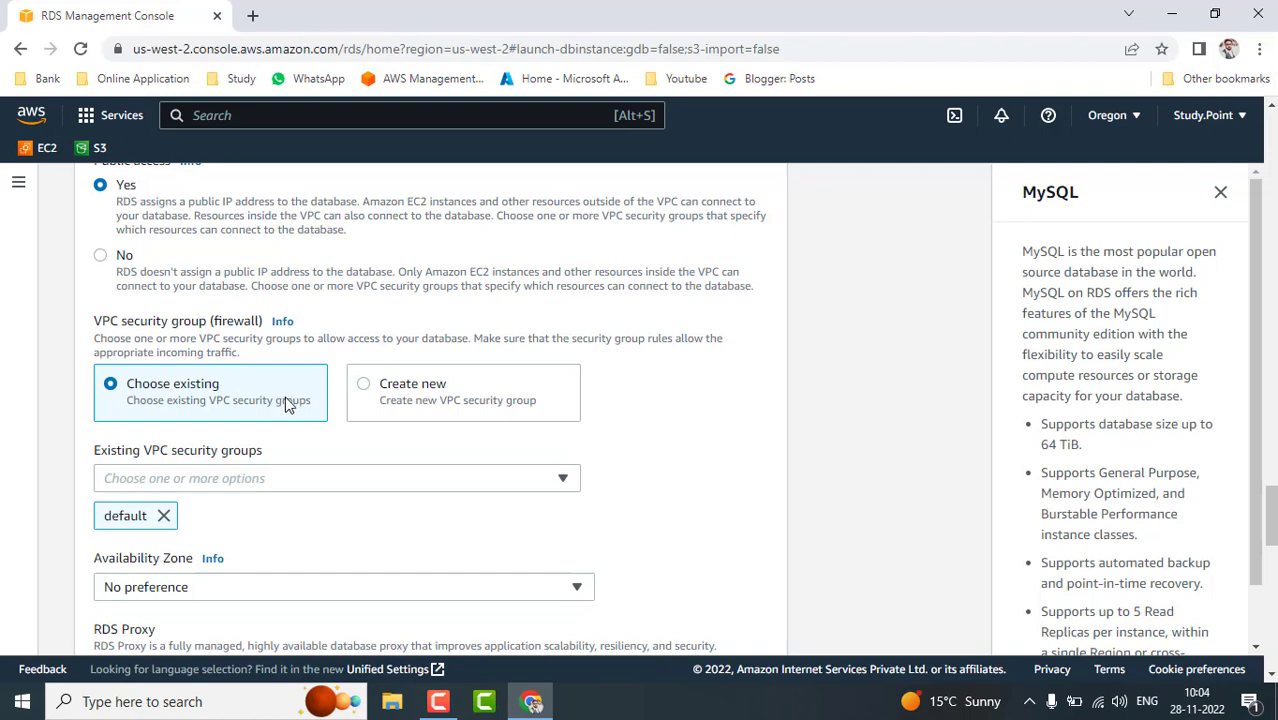
left_click(562, 482)
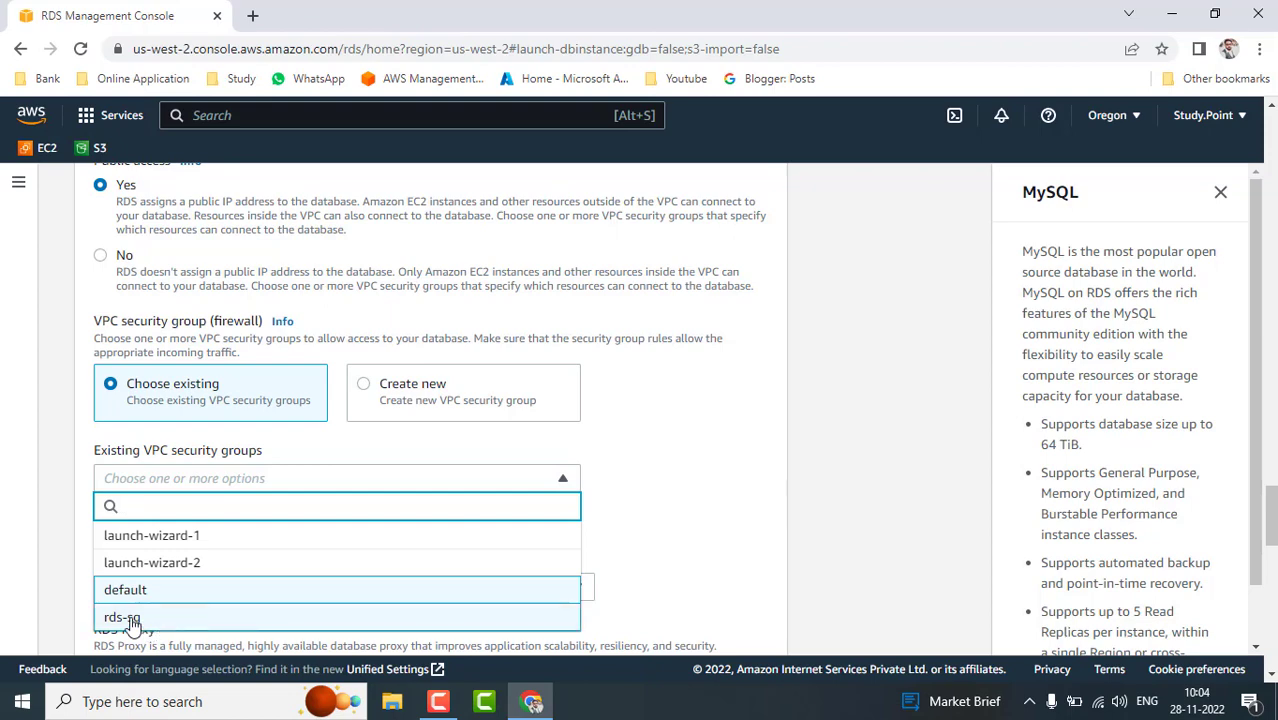
left_click(622, 465)
- Remove the default security group, leaving no existing VPC security group selected
scroll(622, 465, "down", 2)
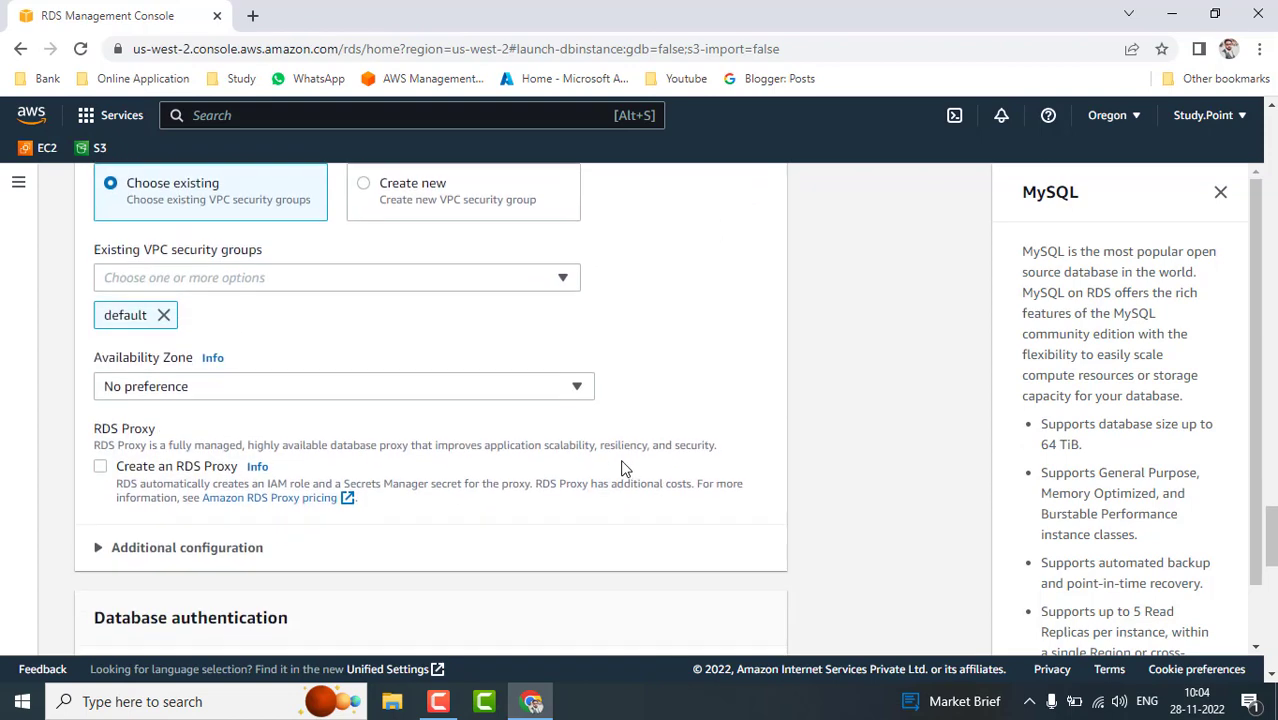
left_click(164, 315)
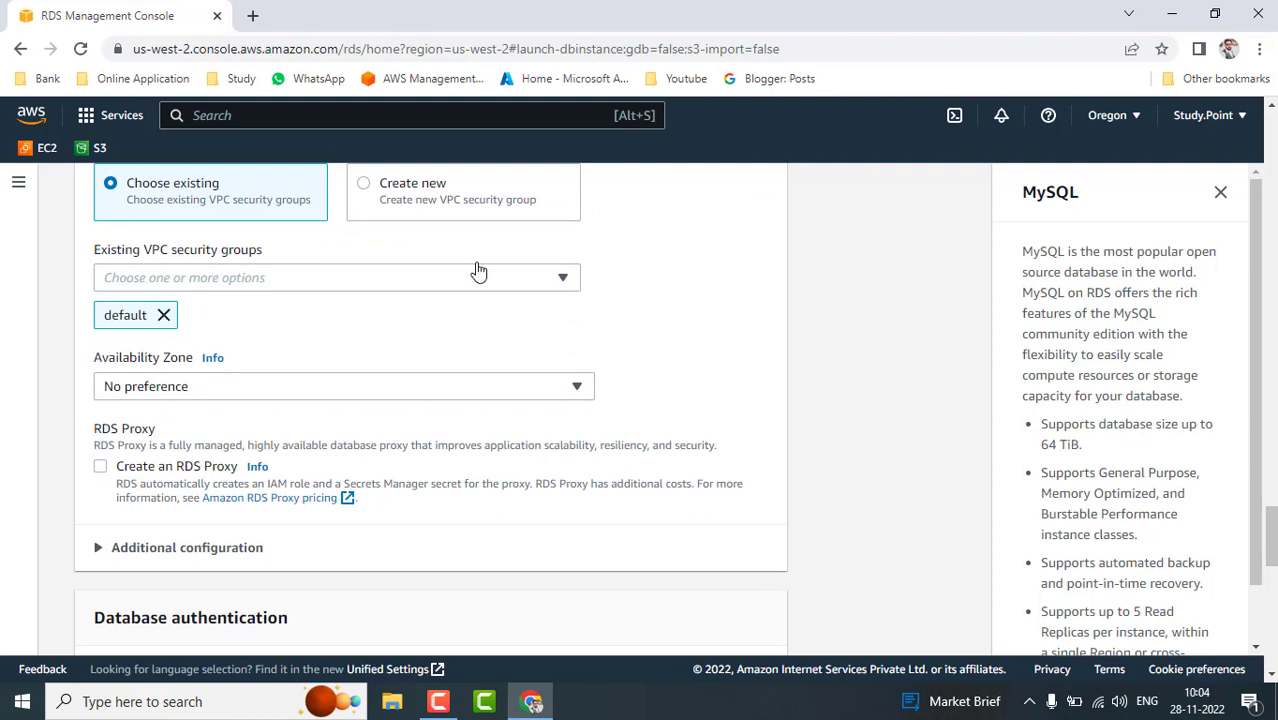
left_click(560, 282)
left_click(117, 418)
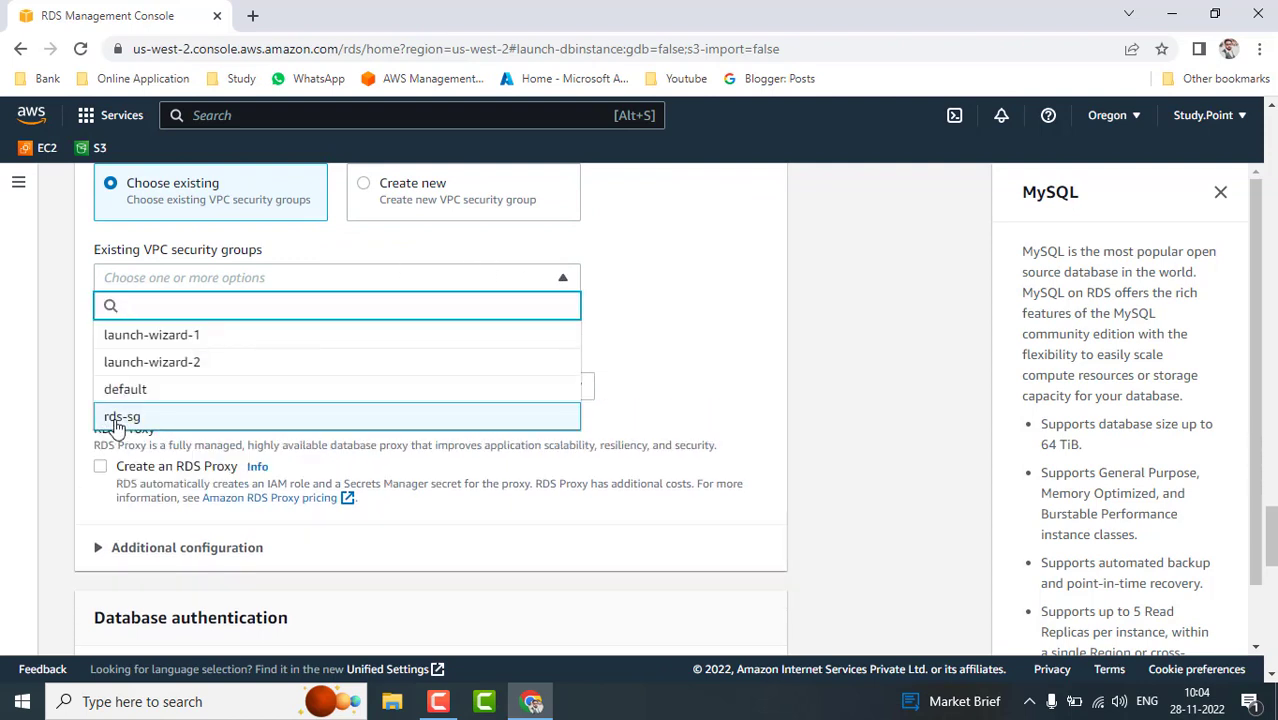
left_click(117, 418)
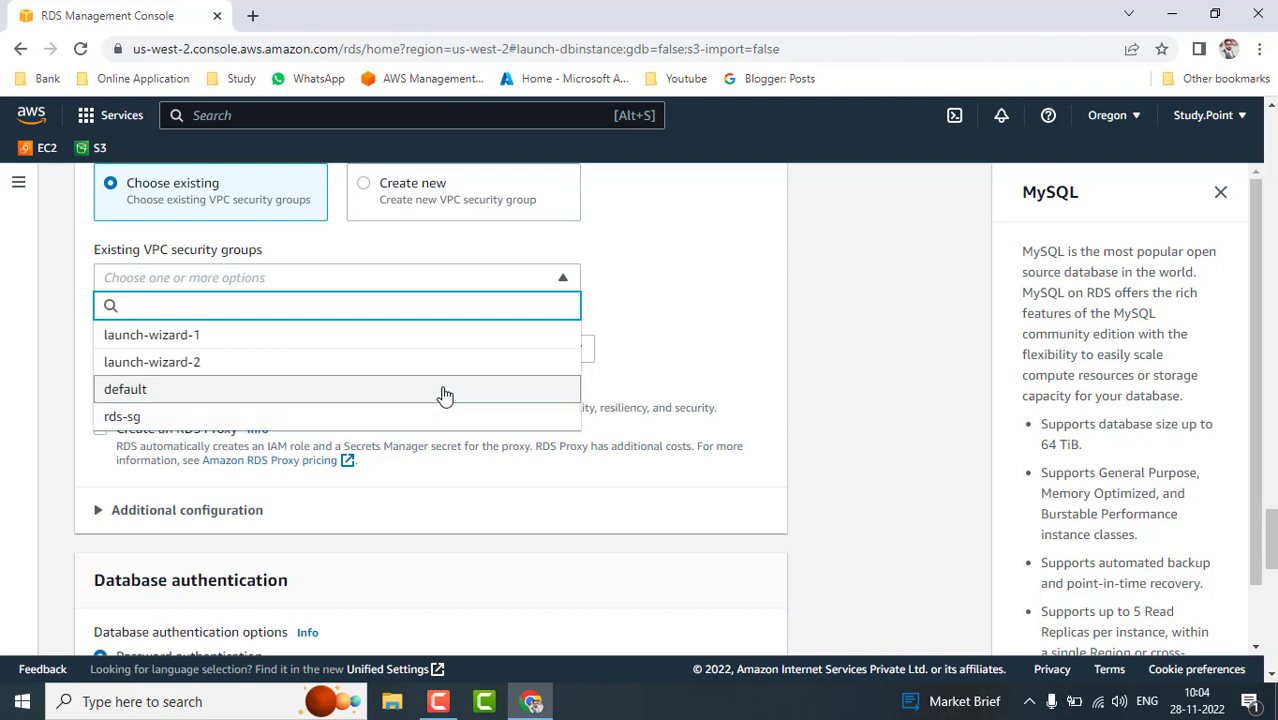
left_click(633, 365)
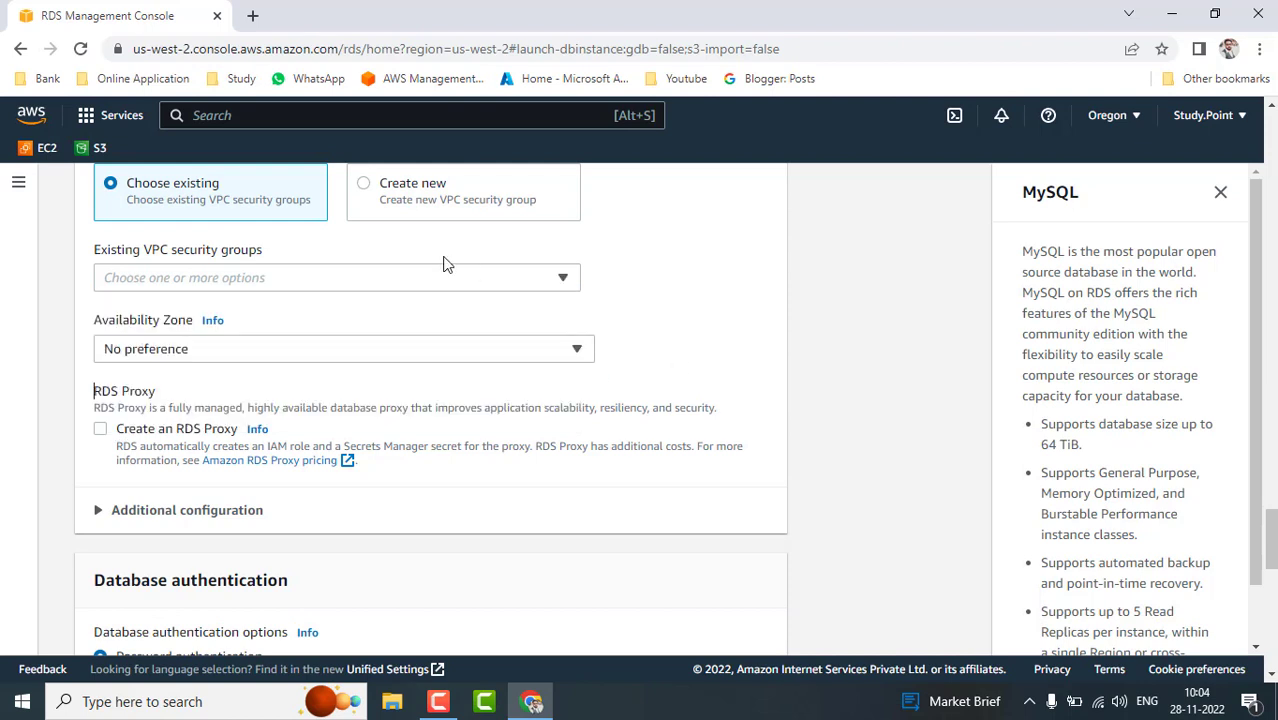
scroll(627, 371, "up", 1)
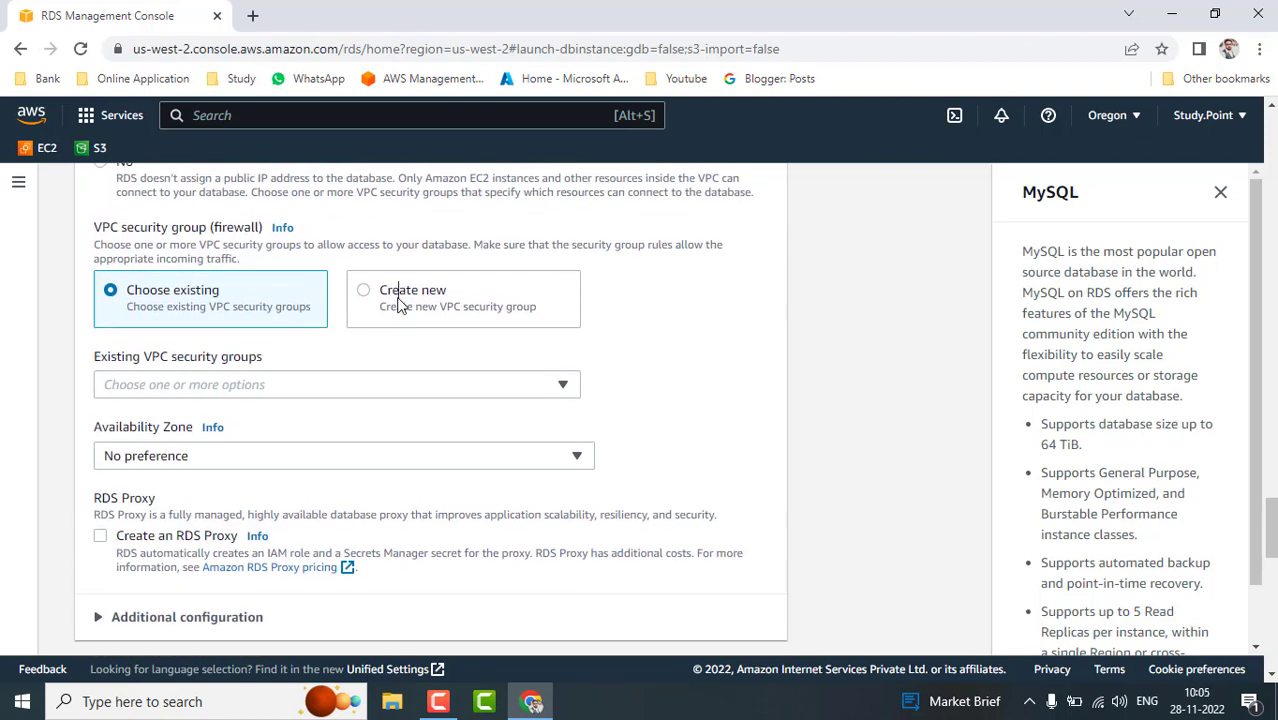
- Choose to create a new VPC security group named rdssg
left_click(398, 305)
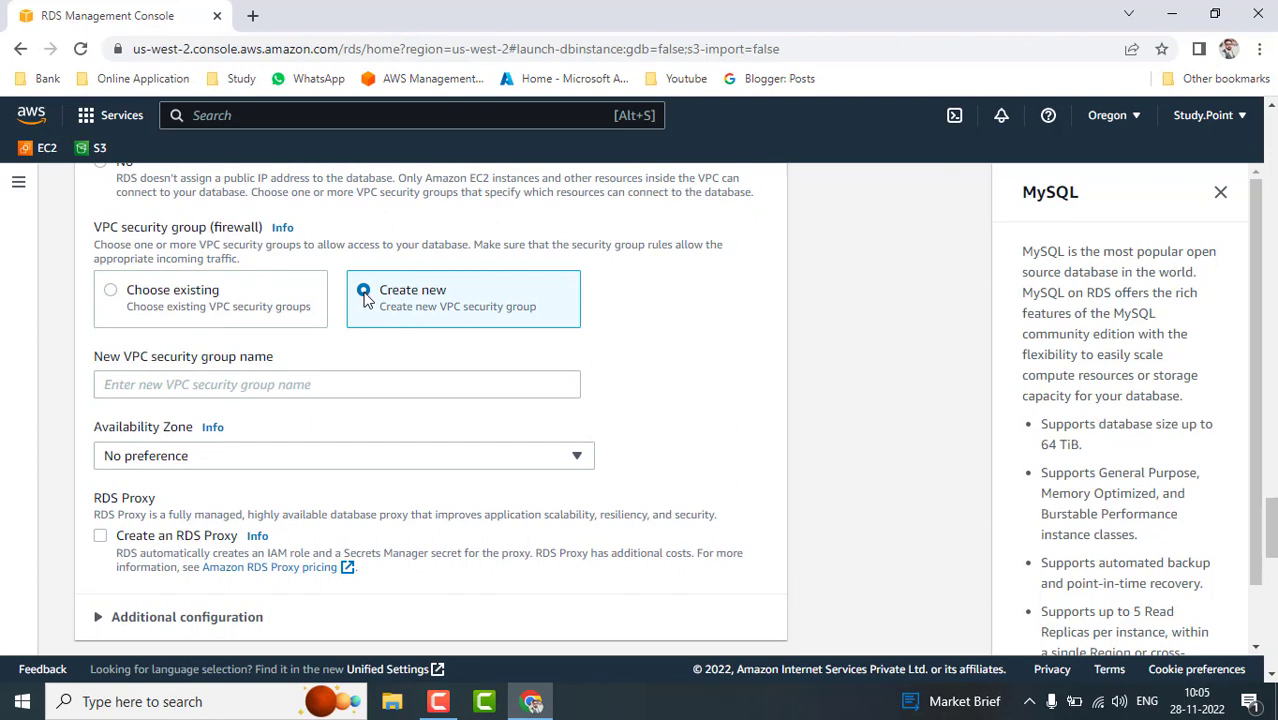
left_click(352, 385)
type("rdssg")
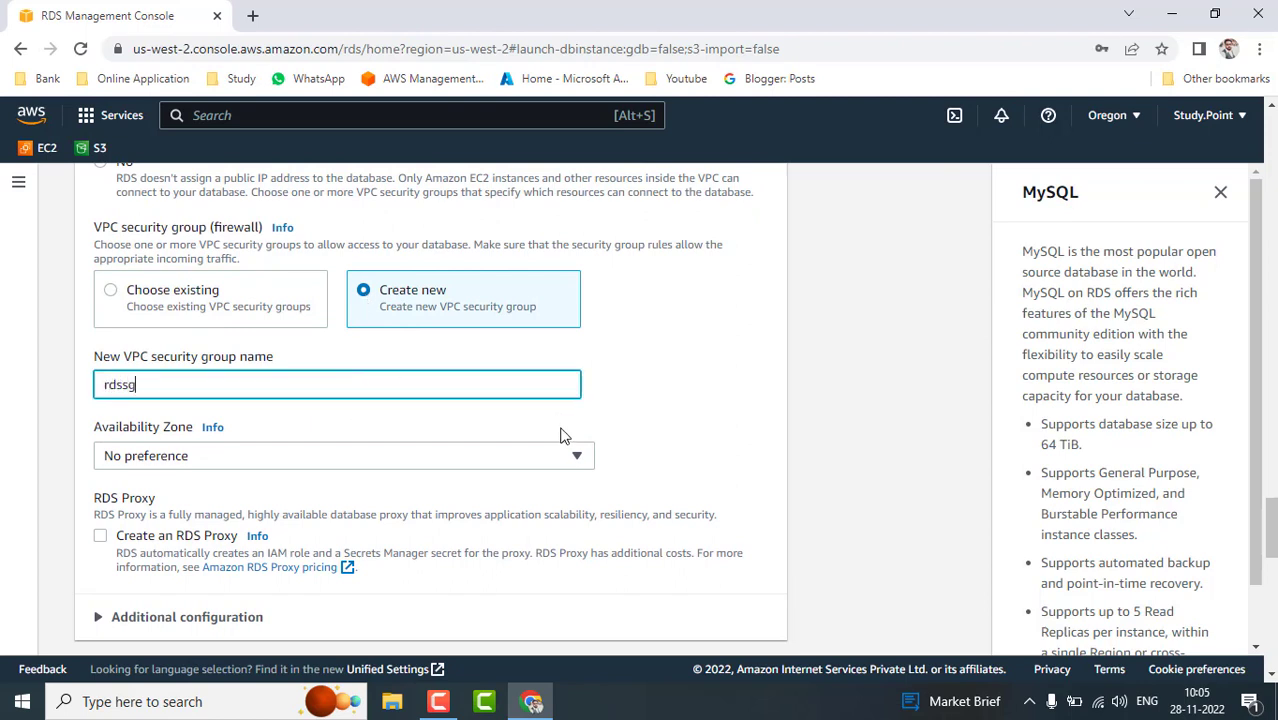
- Place the database in availability zone us-west-2a
left_click(575, 458)
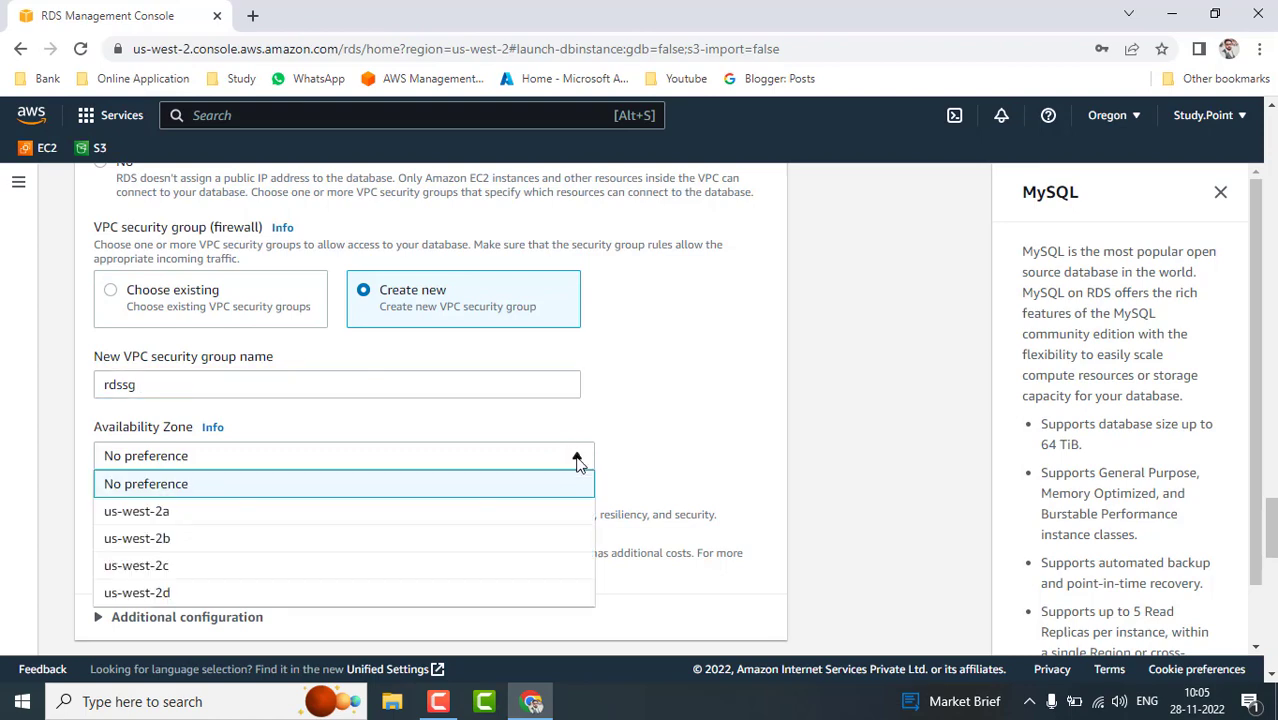
left_click(577, 458)
left_click(576, 456)
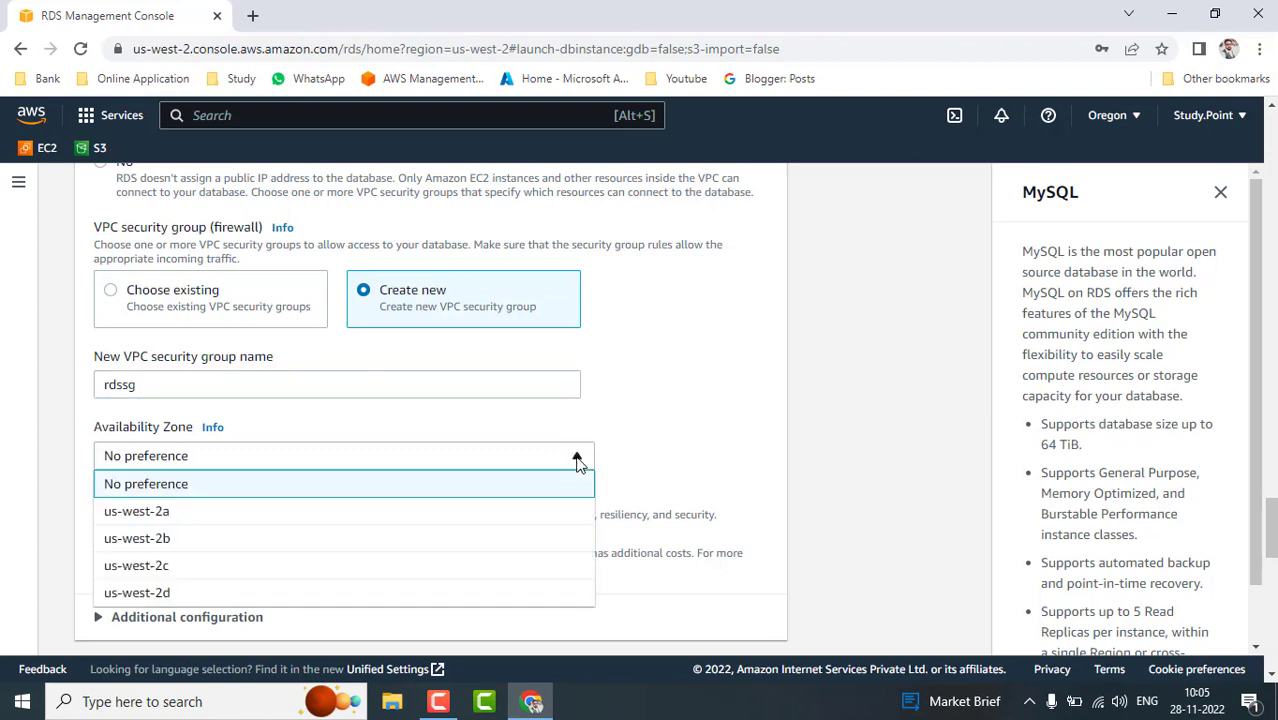
left_click(190, 512)
scroll(714, 452, "down", 3)
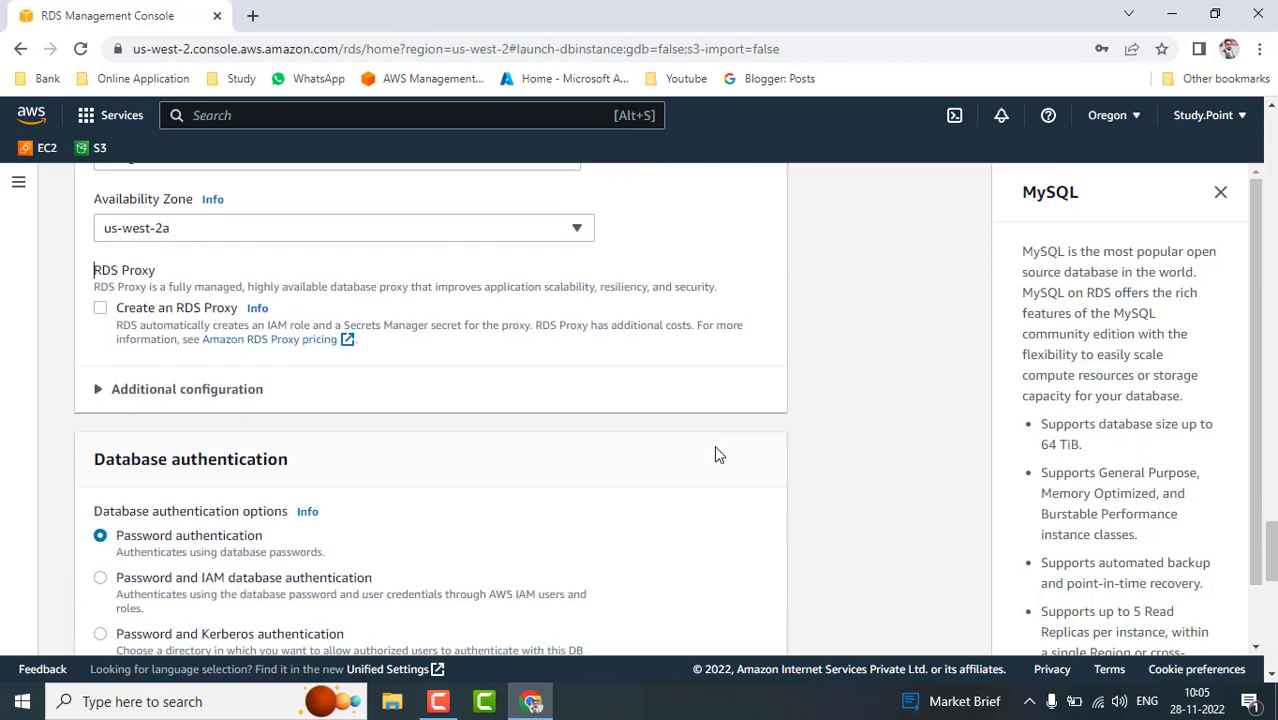
scroll(714, 452, "down", 1)
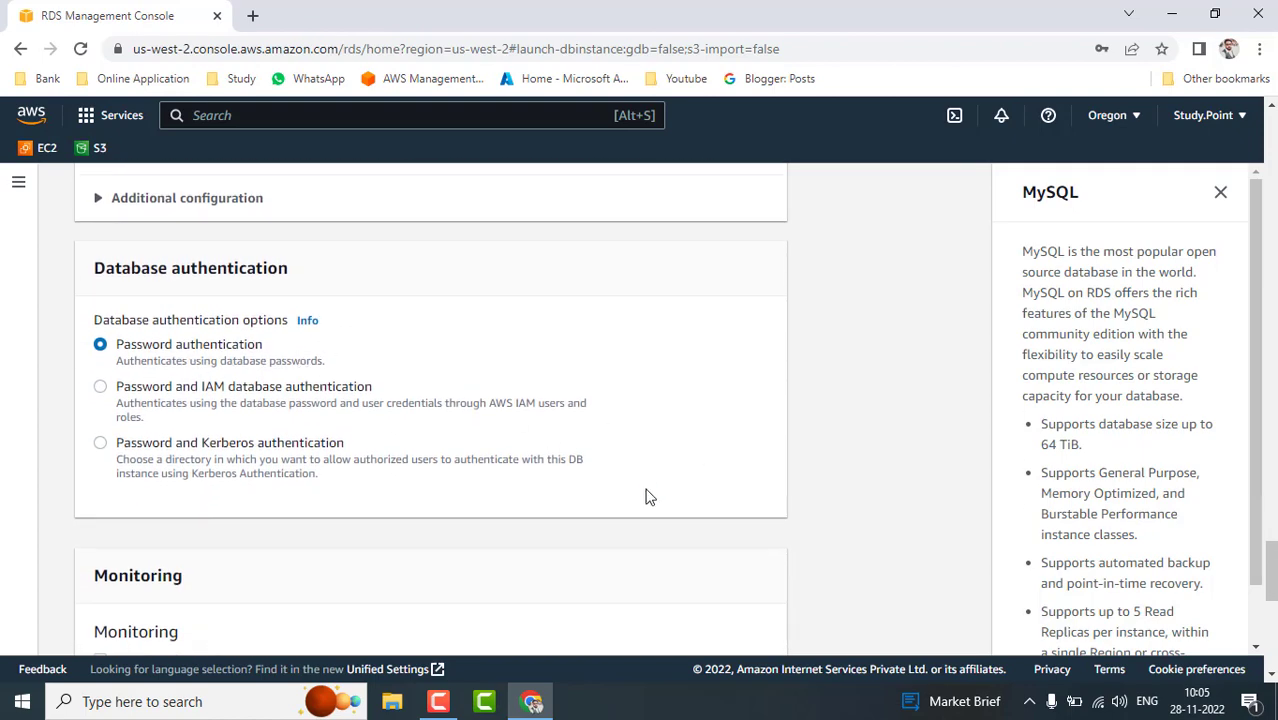
scroll(645, 496, "down", 2)
scroll(645, 496, "down", 1)
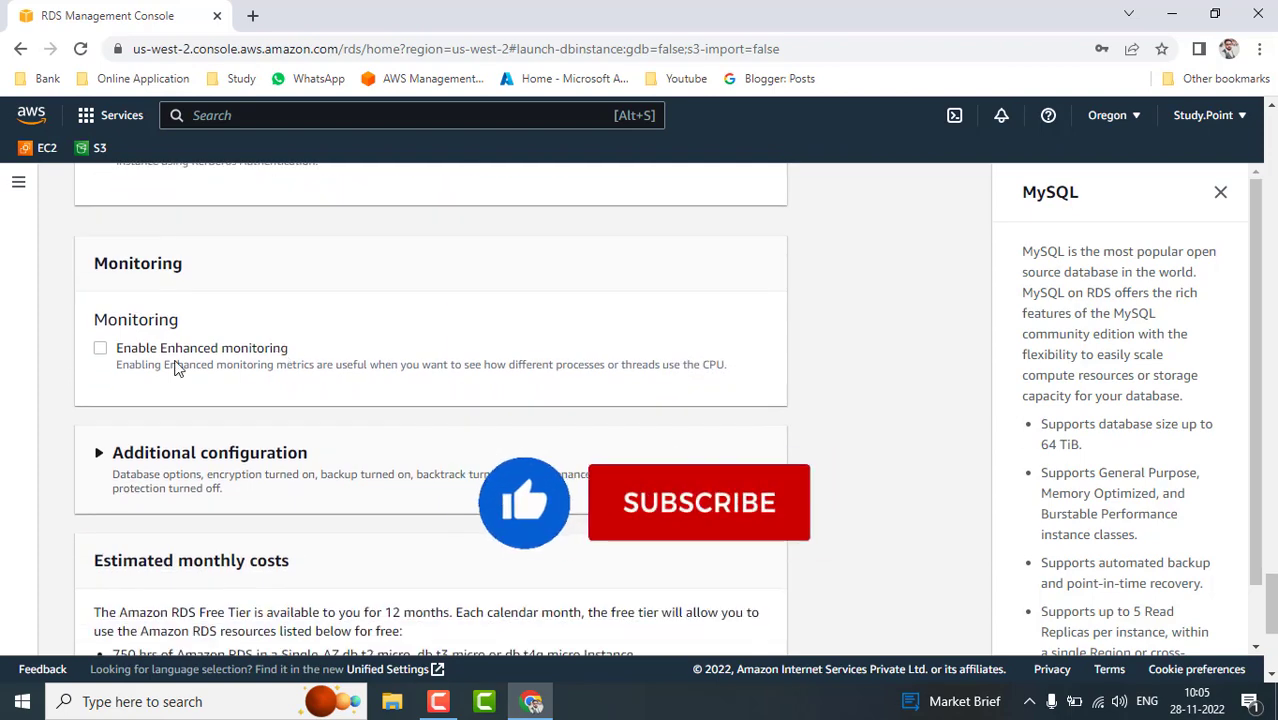
scroll(363, 476, "down", 1)
scroll(363, 476, "down", 1)
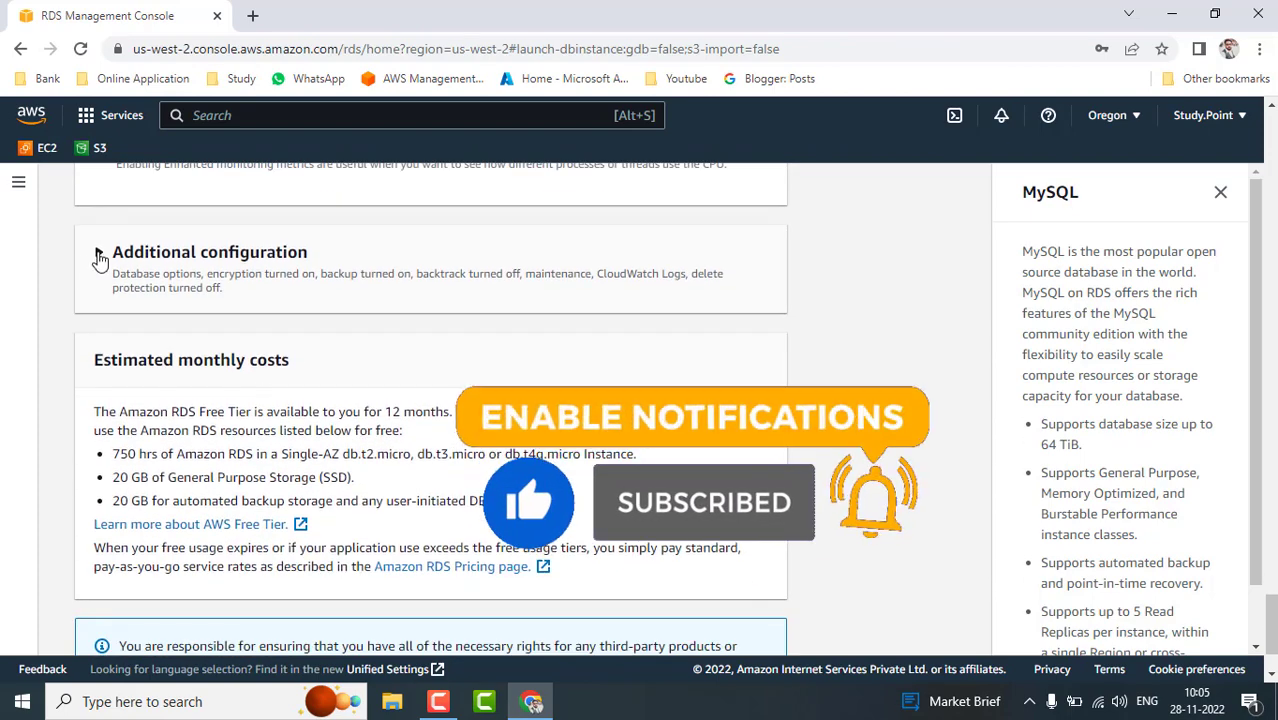
- Set the initial database name to db1 under Additional configuration
left_click(99, 255)
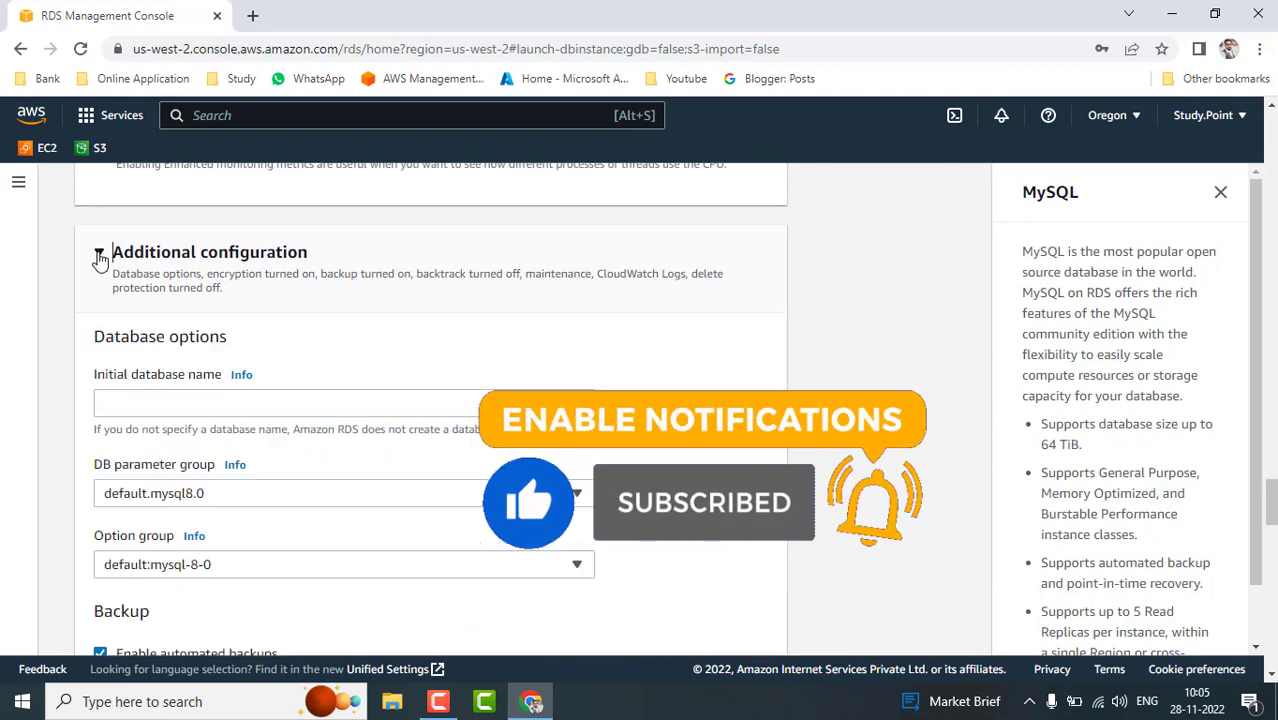
left_click(288, 401)
type("db1")
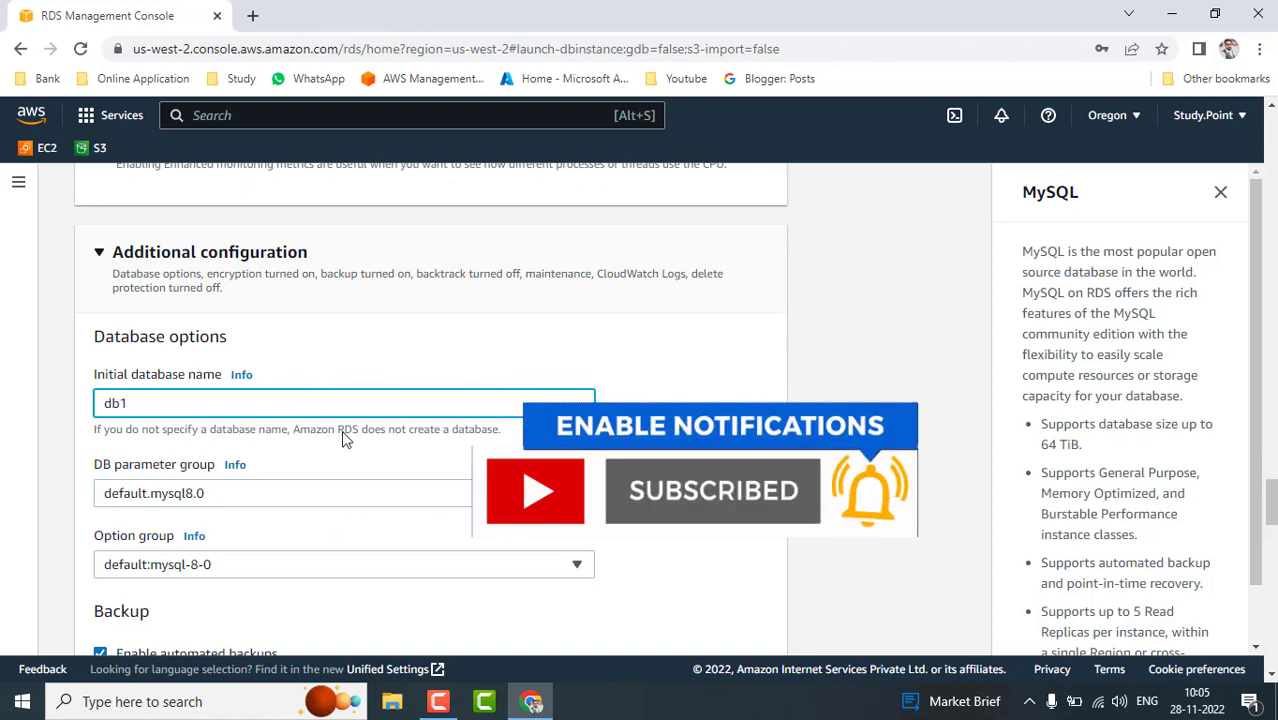
scroll(707, 541, "down", 3)
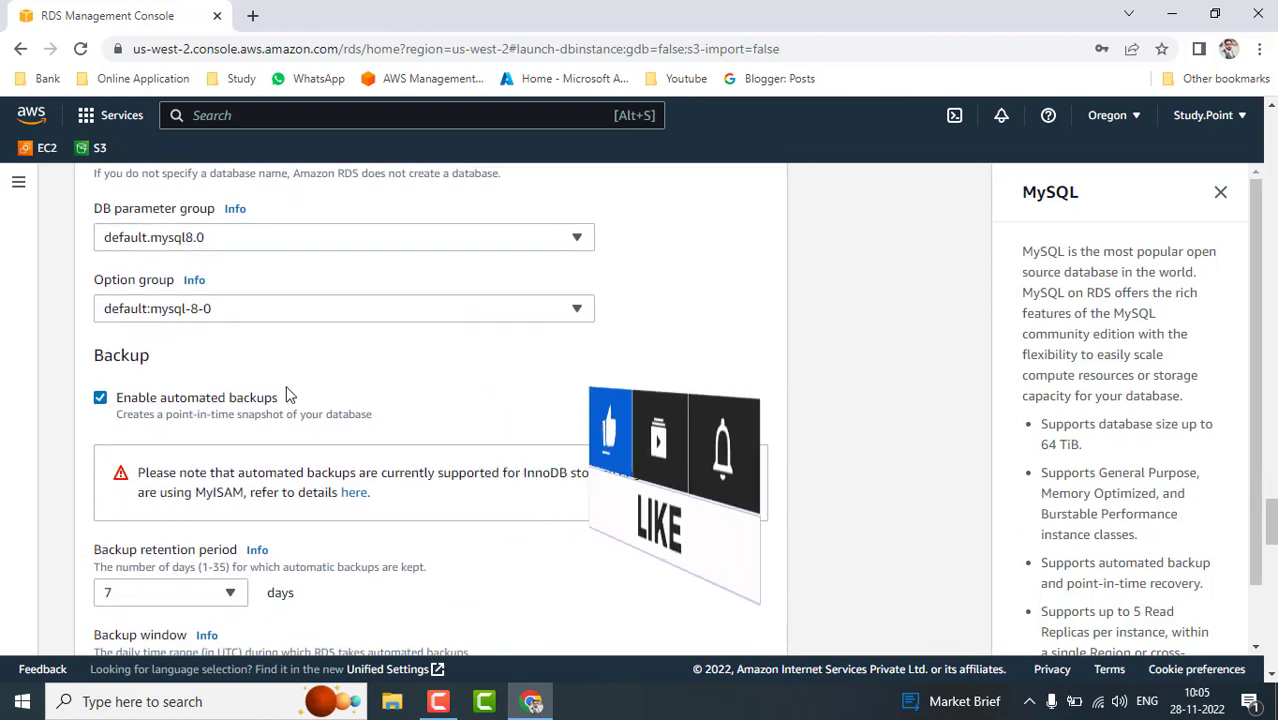
- Disable automated backups, encryption and auto minor version upgrades, then create the database
left_click(100, 398)
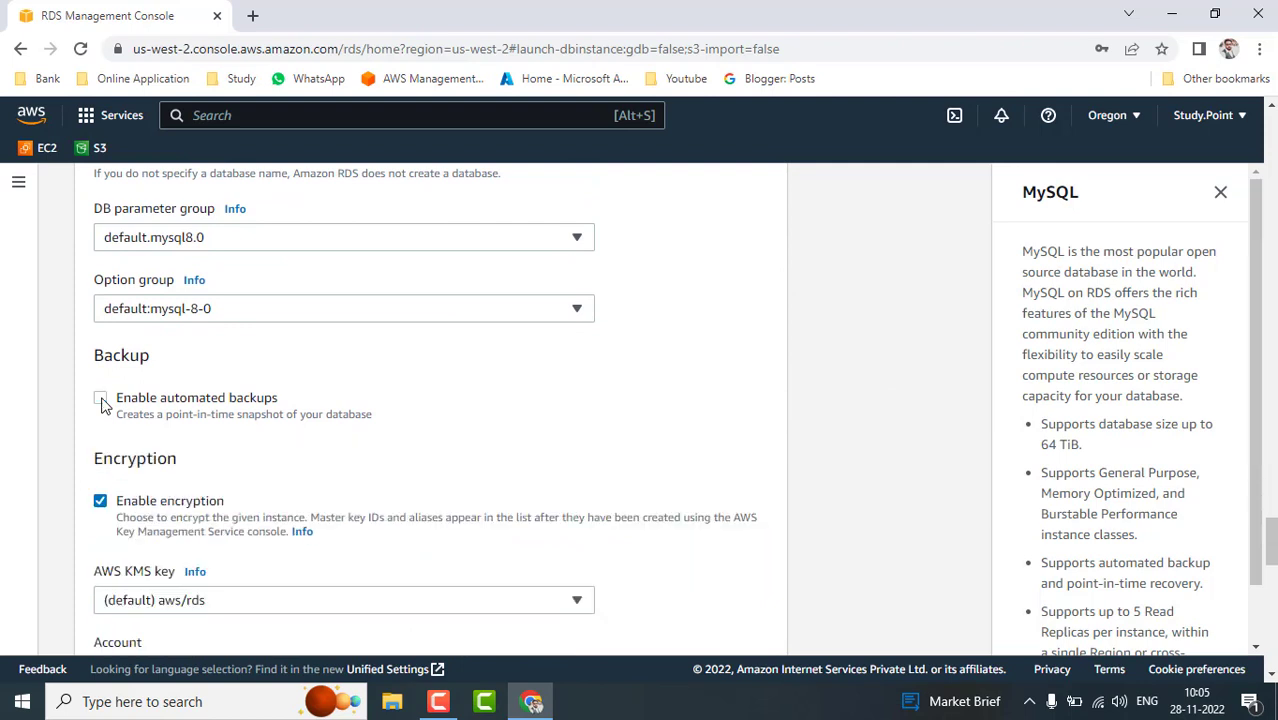
left_click(101, 502)
scroll(576, 500, "down", 4)
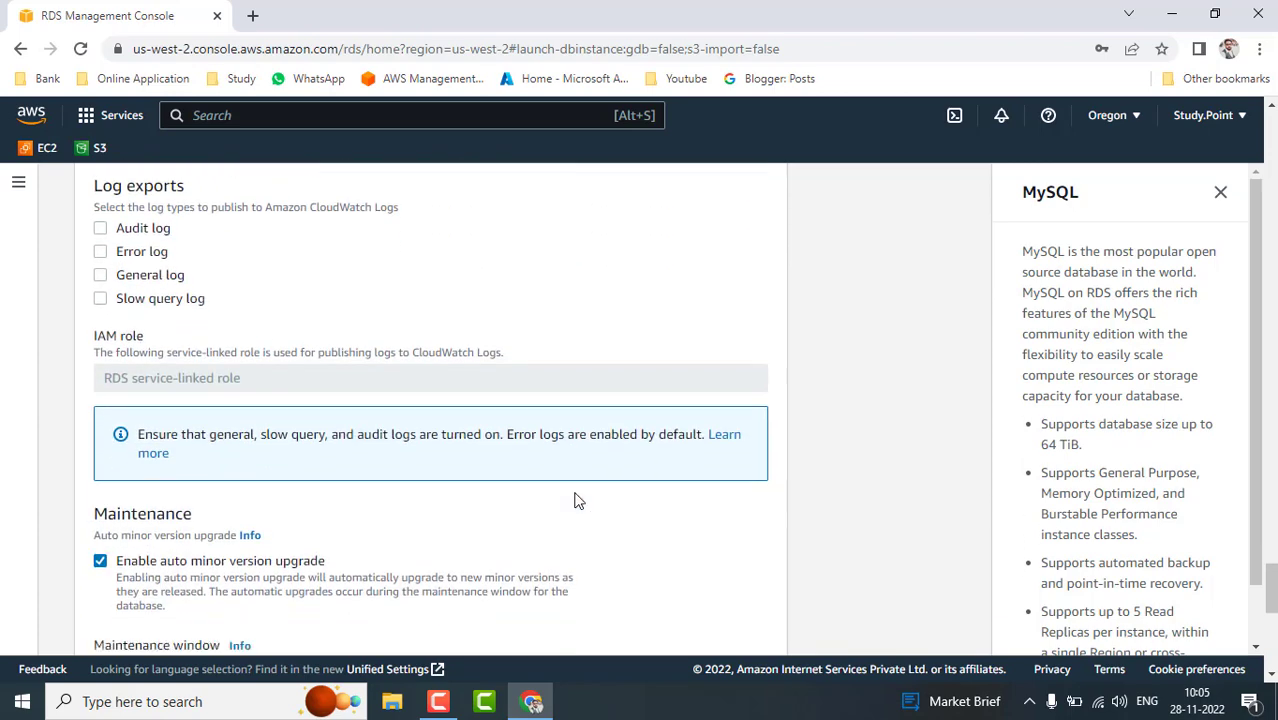
scroll(576, 500, "down", 2)
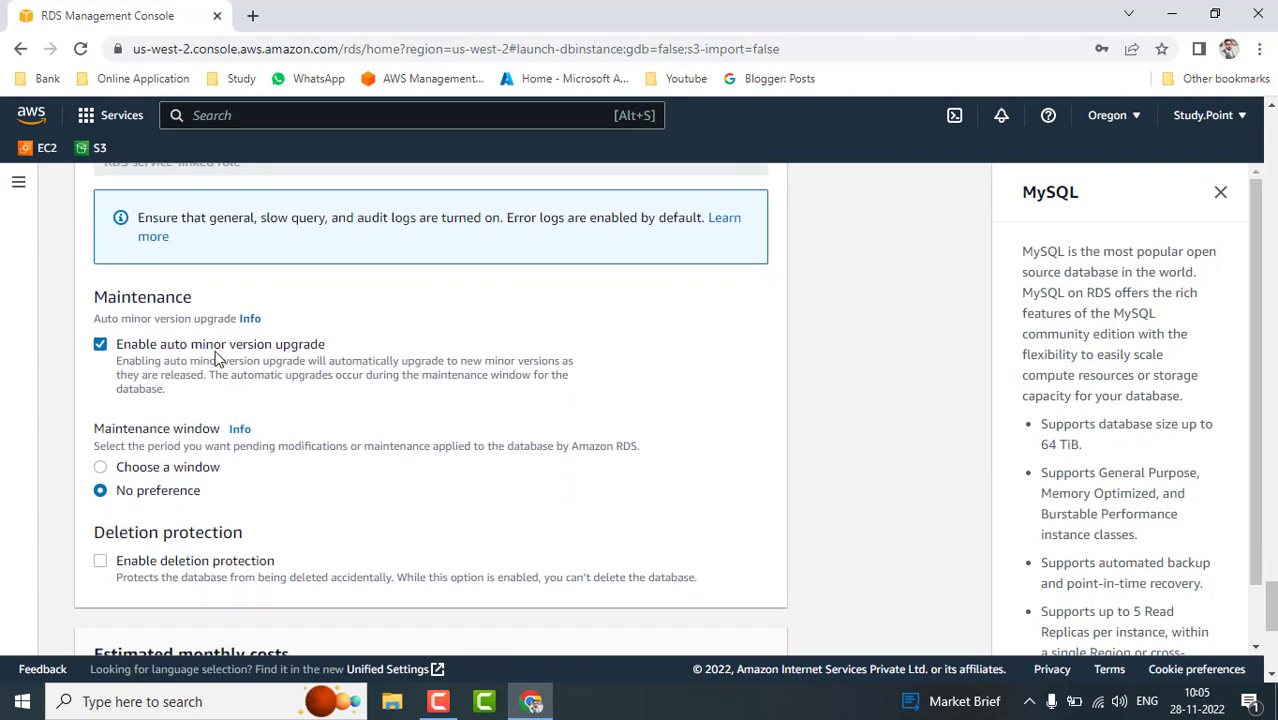
left_click(100, 345)
scroll(446, 538, "down", 2)
scroll(446, 538, "down", 1)
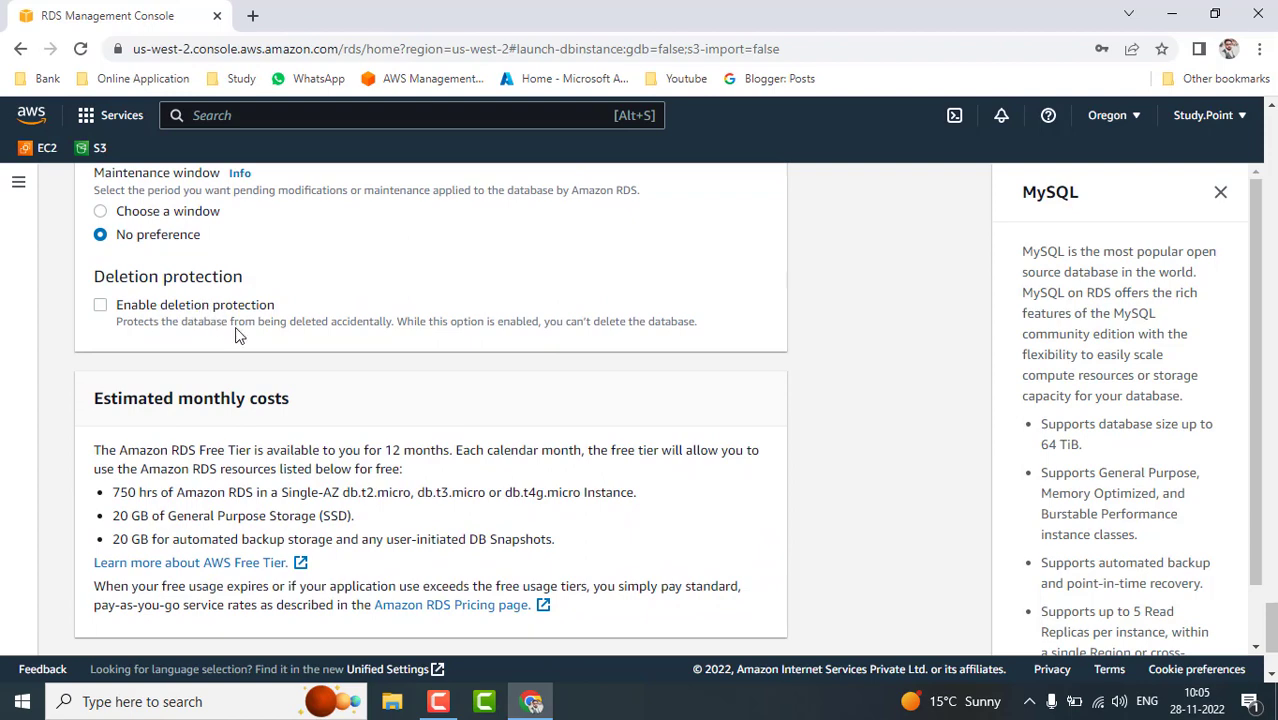
scroll(750, 530, "down", 2)
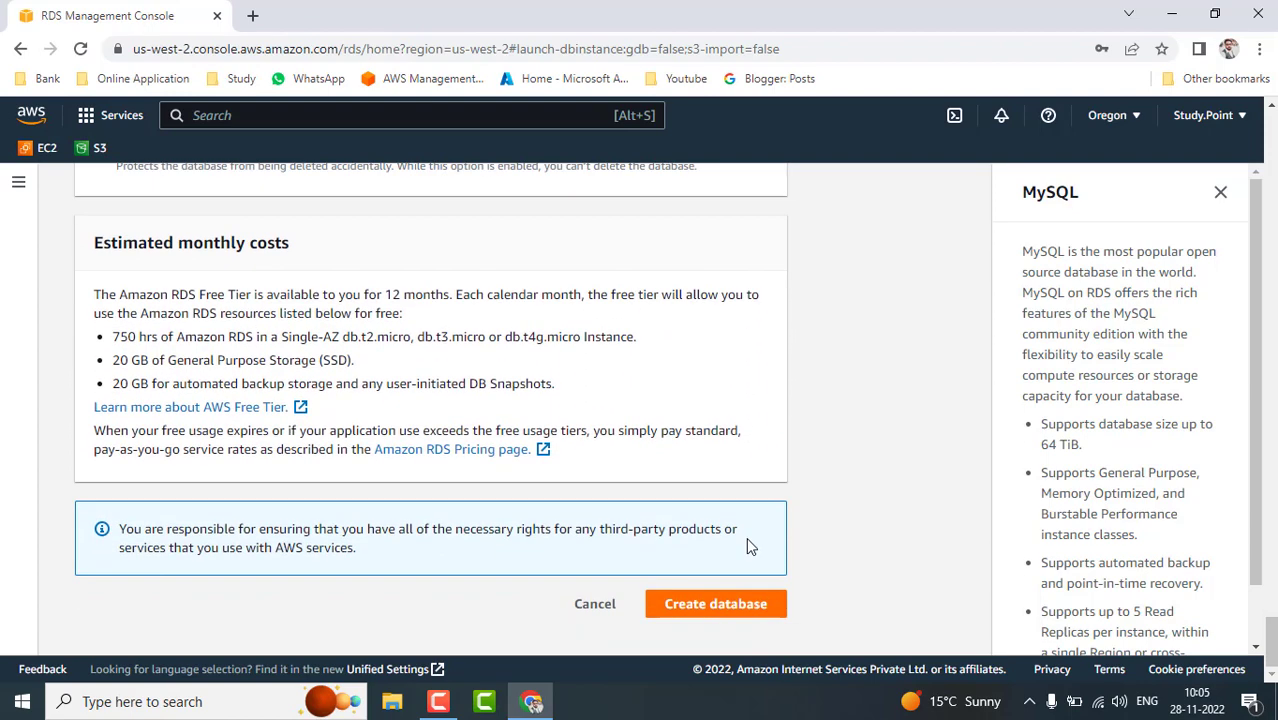
left_click(740, 605)
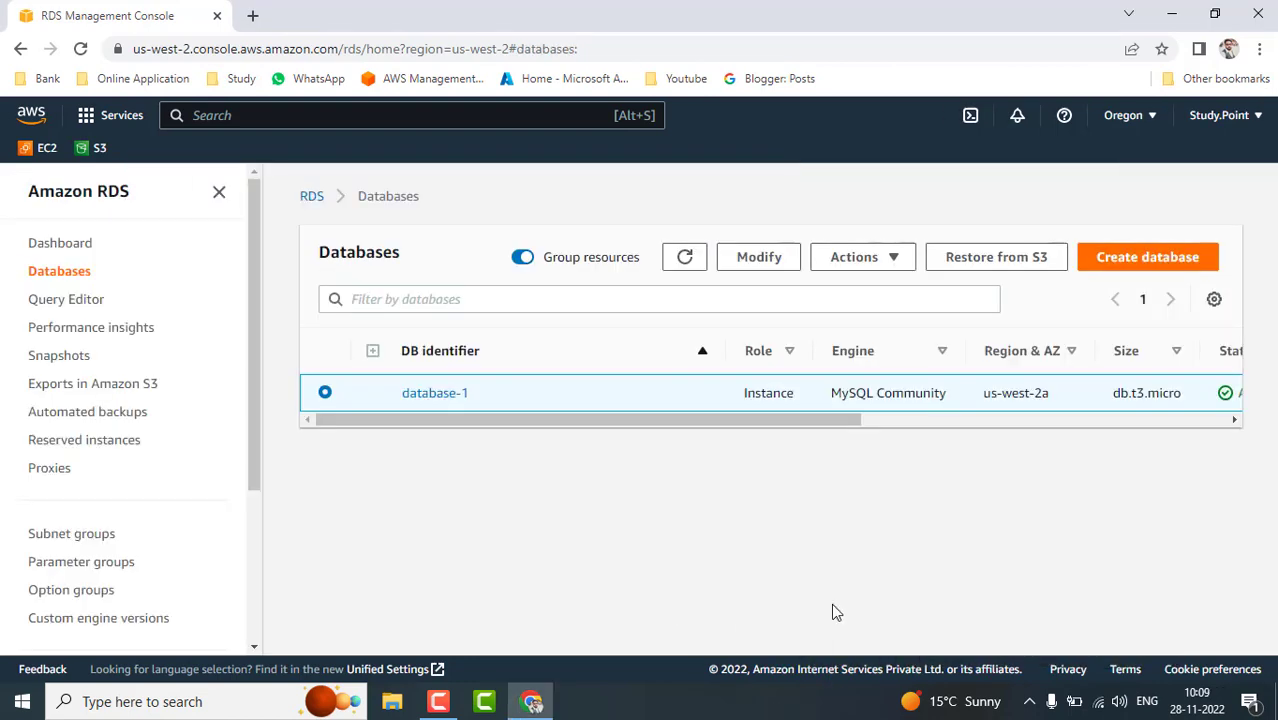
- Check that database-1 shows Available in the Databases table, leaving the Actions menu unused
mouse_move(591, 418)
left_mouse_down()
mouse_move(699, 422)
mouse_move(596, 424)
left_mouse_up()
left_click_drag(742, 423, 810, 428)
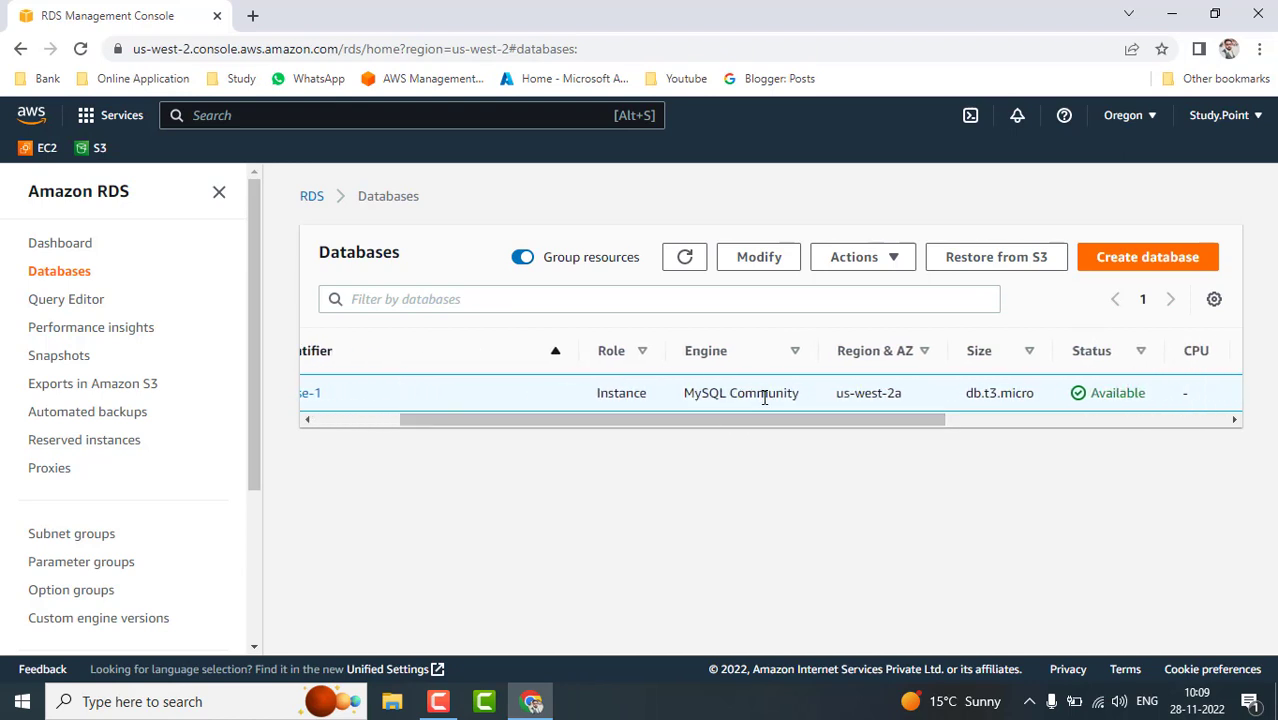
left_click_drag(802, 428, 852, 425)
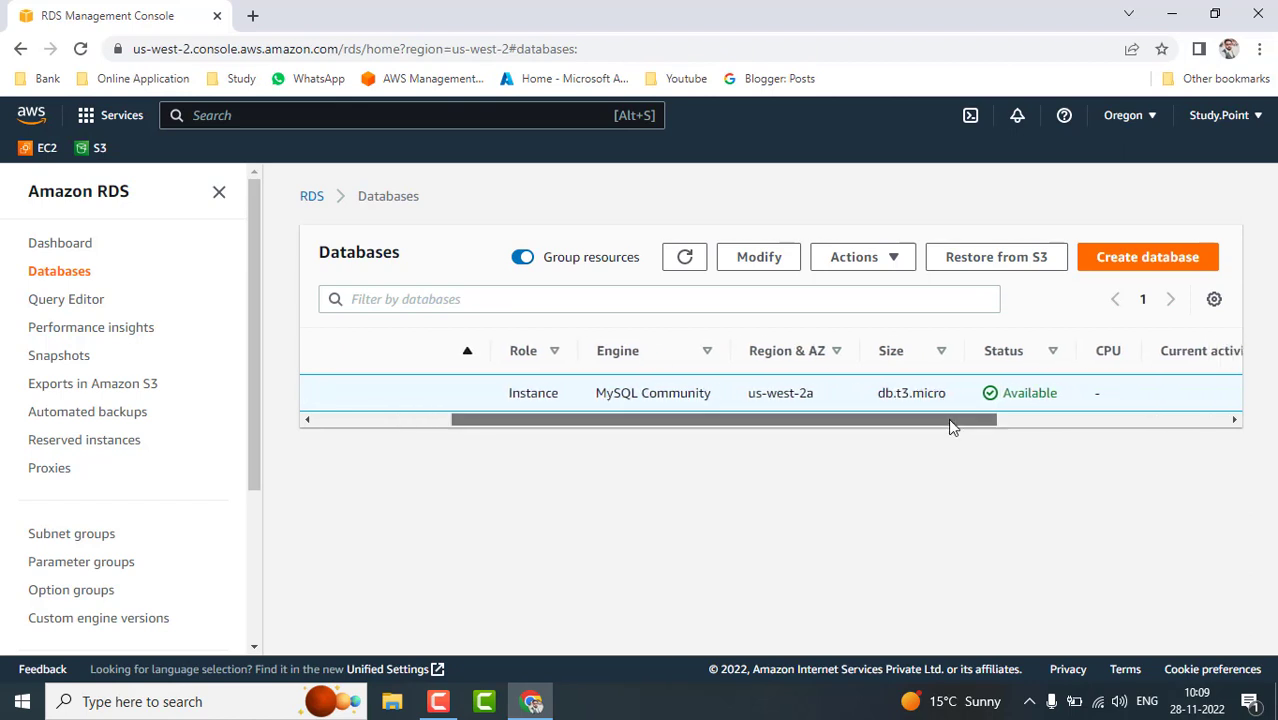
left_click_drag(950, 421, 562, 424)
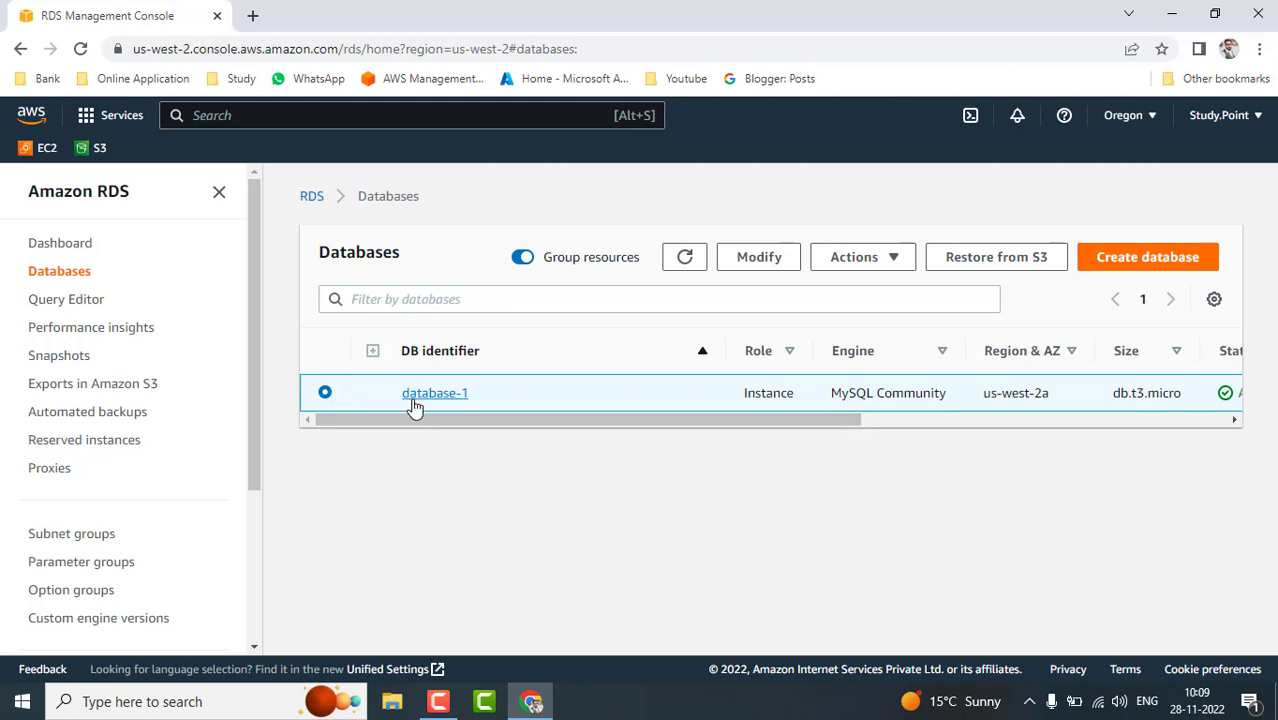
left_click(894, 268)
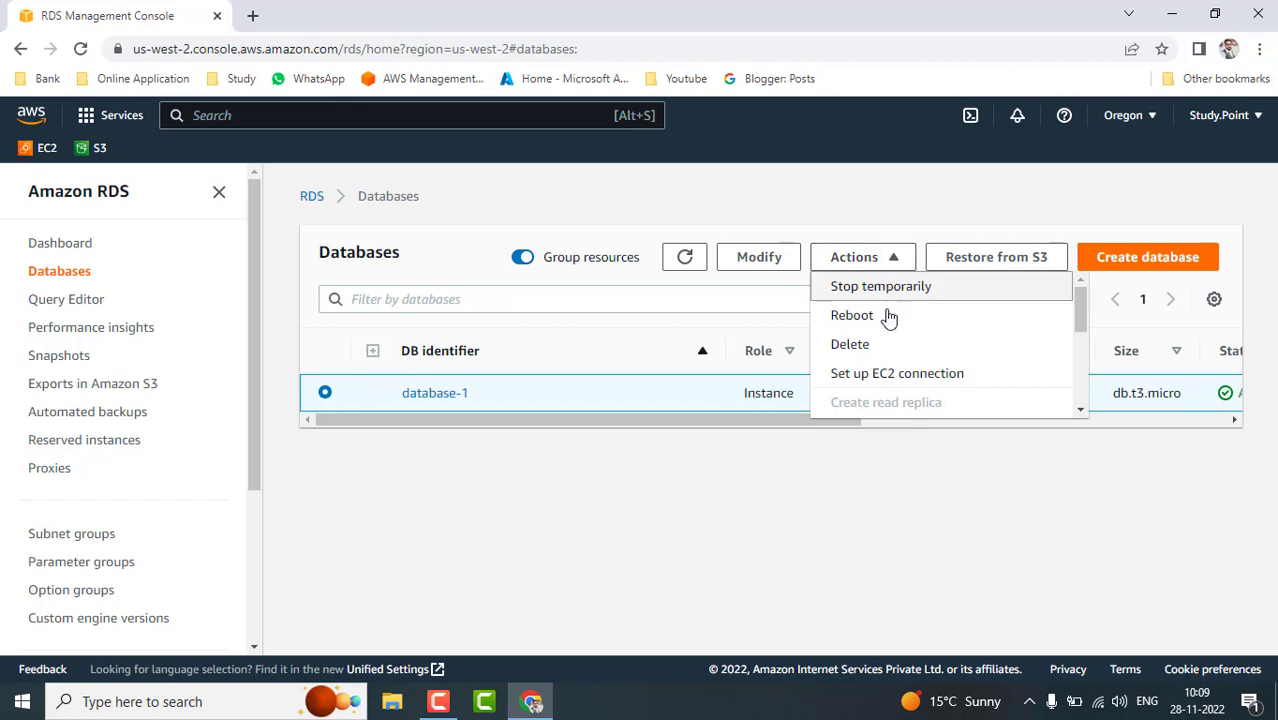
scroll(904, 373, "down", 2)
scroll(904, 373, "down", 2)
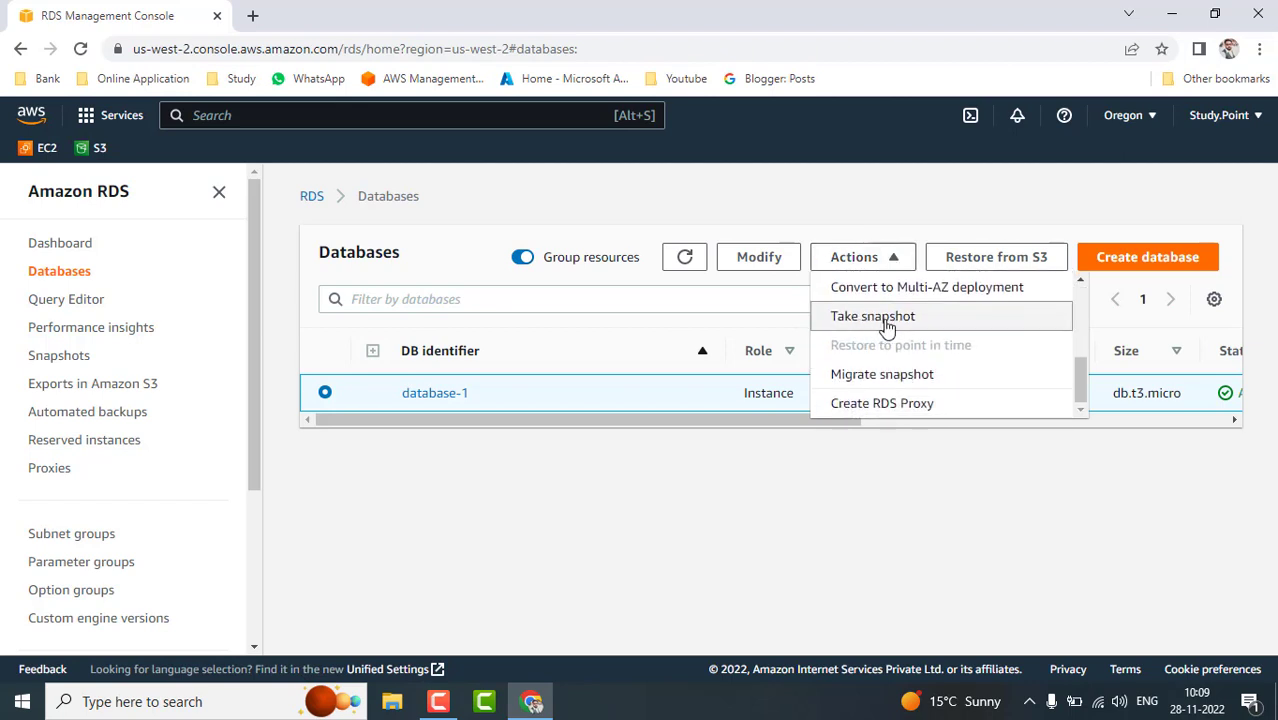
left_click(722, 483)
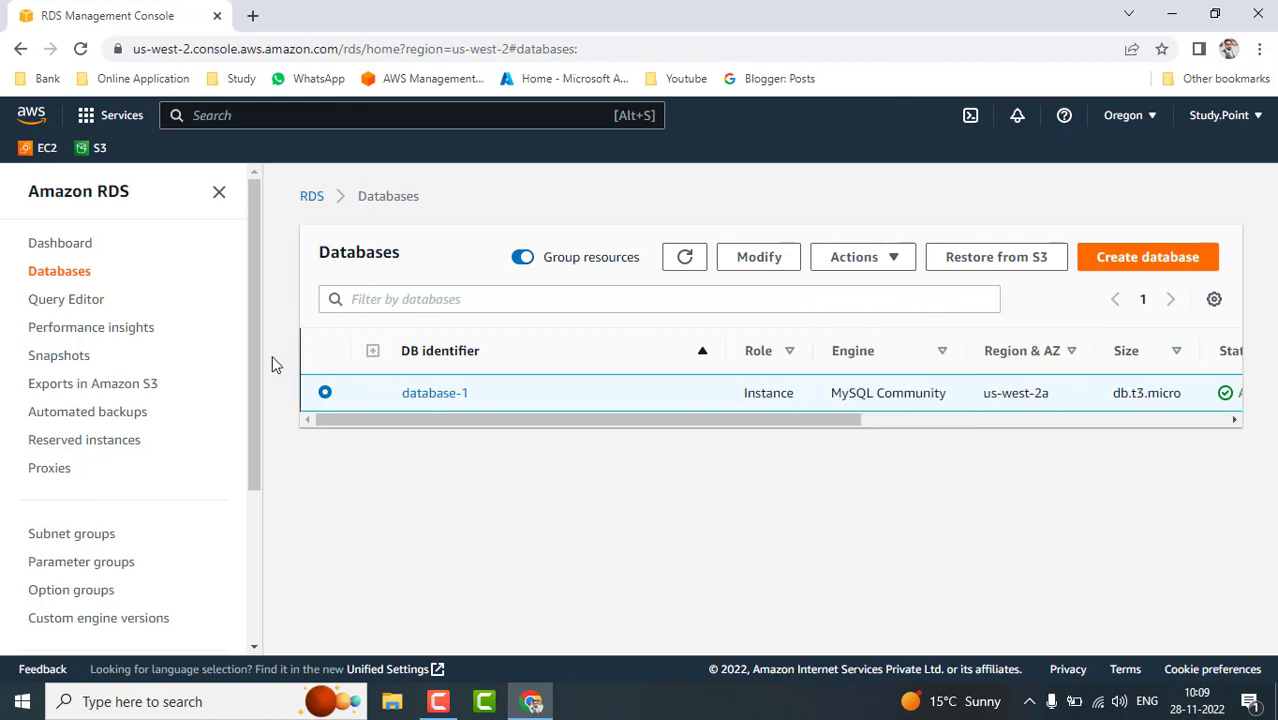
- Take a manual snapshot of database-1 named RDSSnapshot28nov
left_click(59, 357)
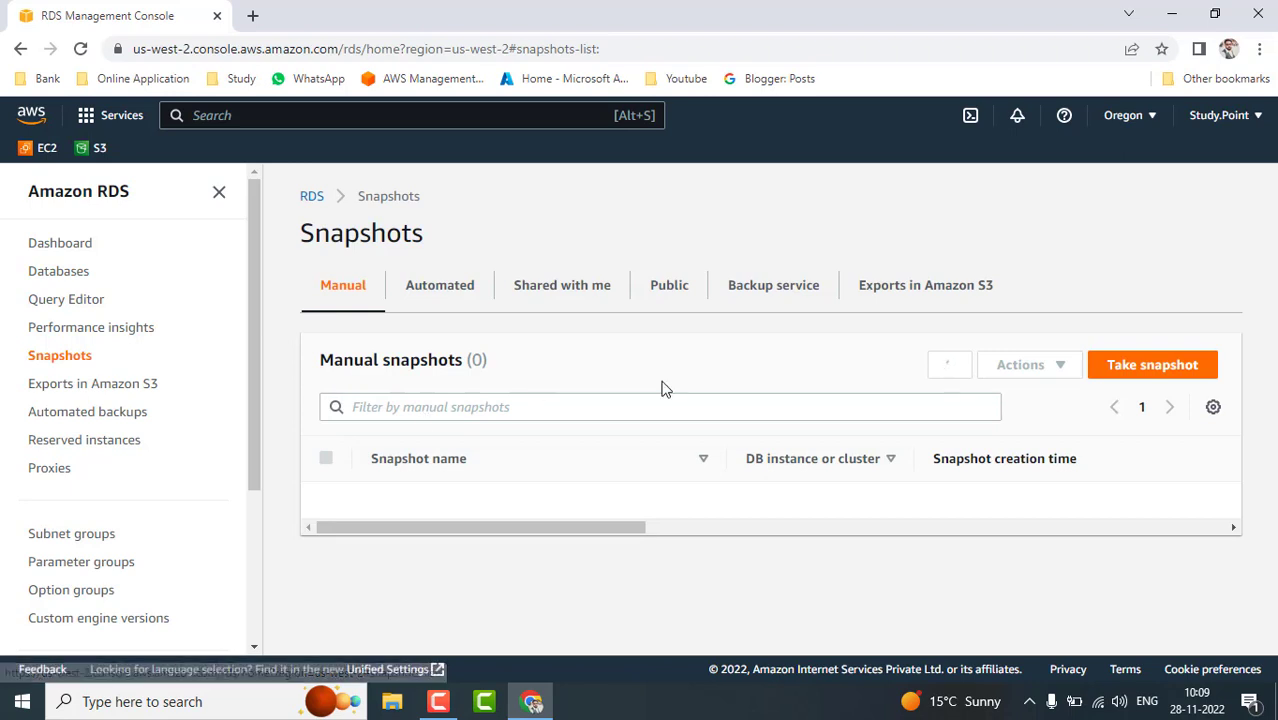
left_click(1132, 366)
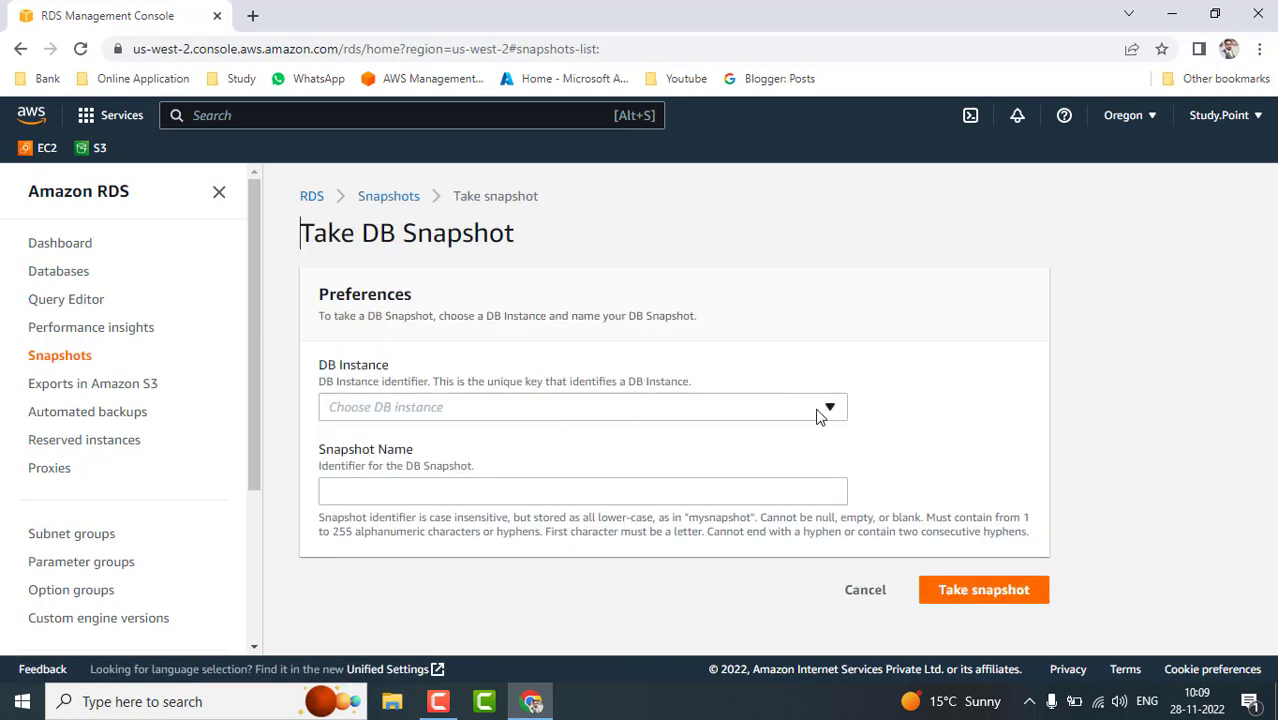
left_click(829, 410)
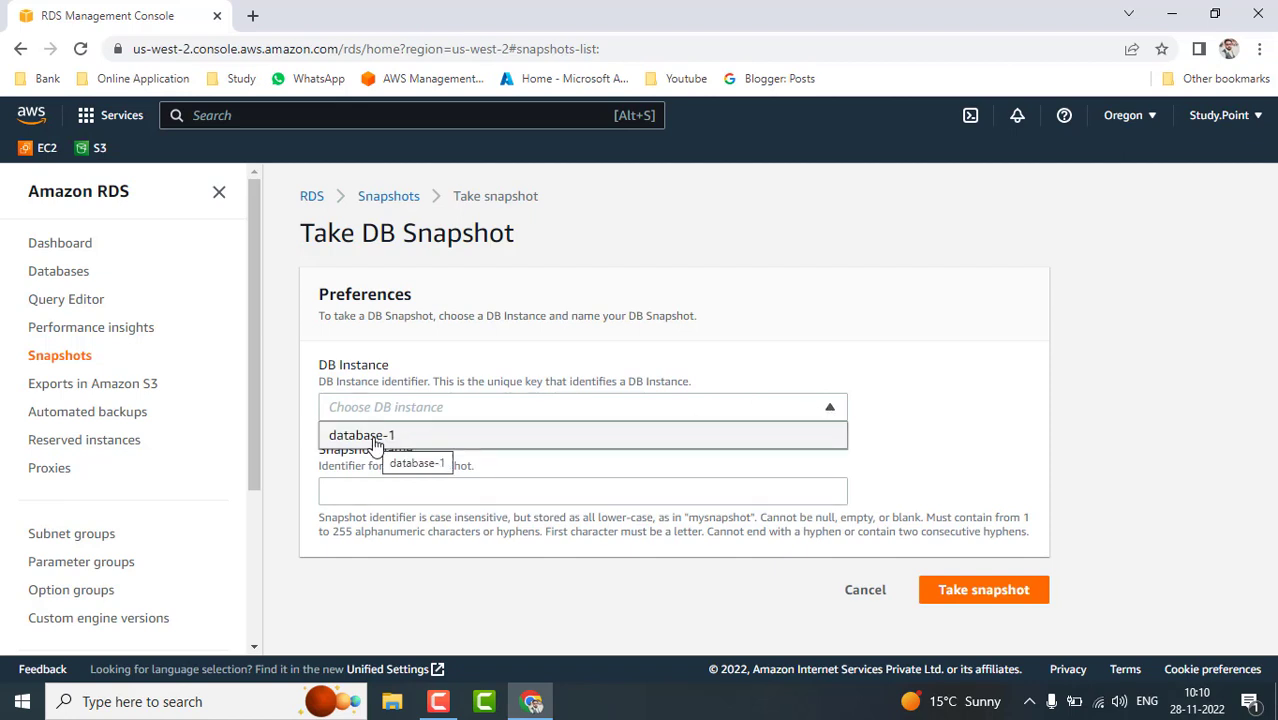
left_click(385, 436)
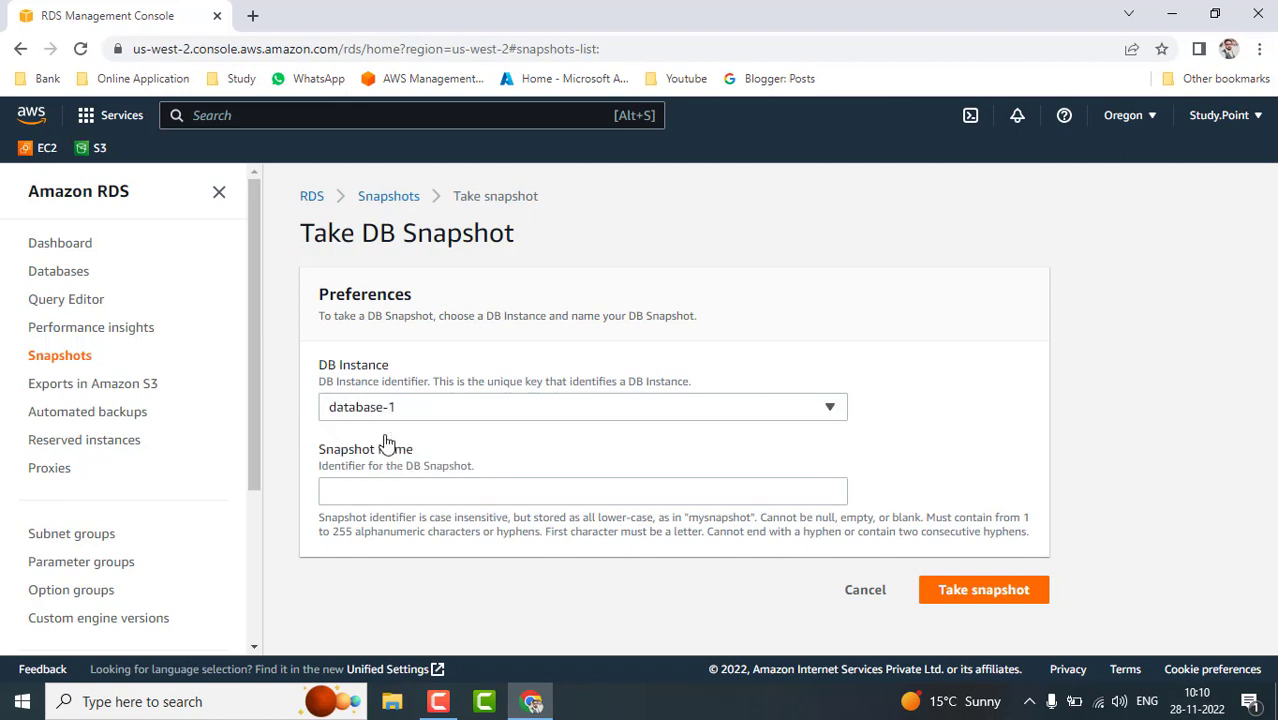
left_click(463, 497)
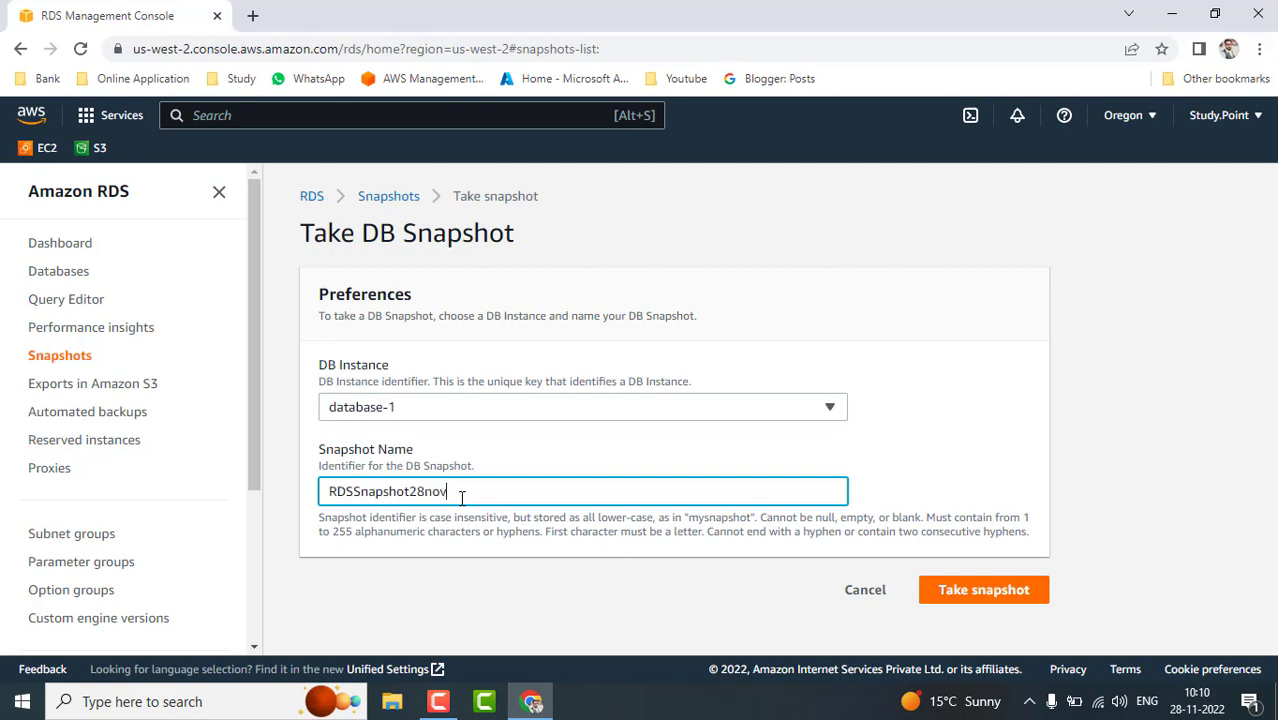
left_click(995, 595)
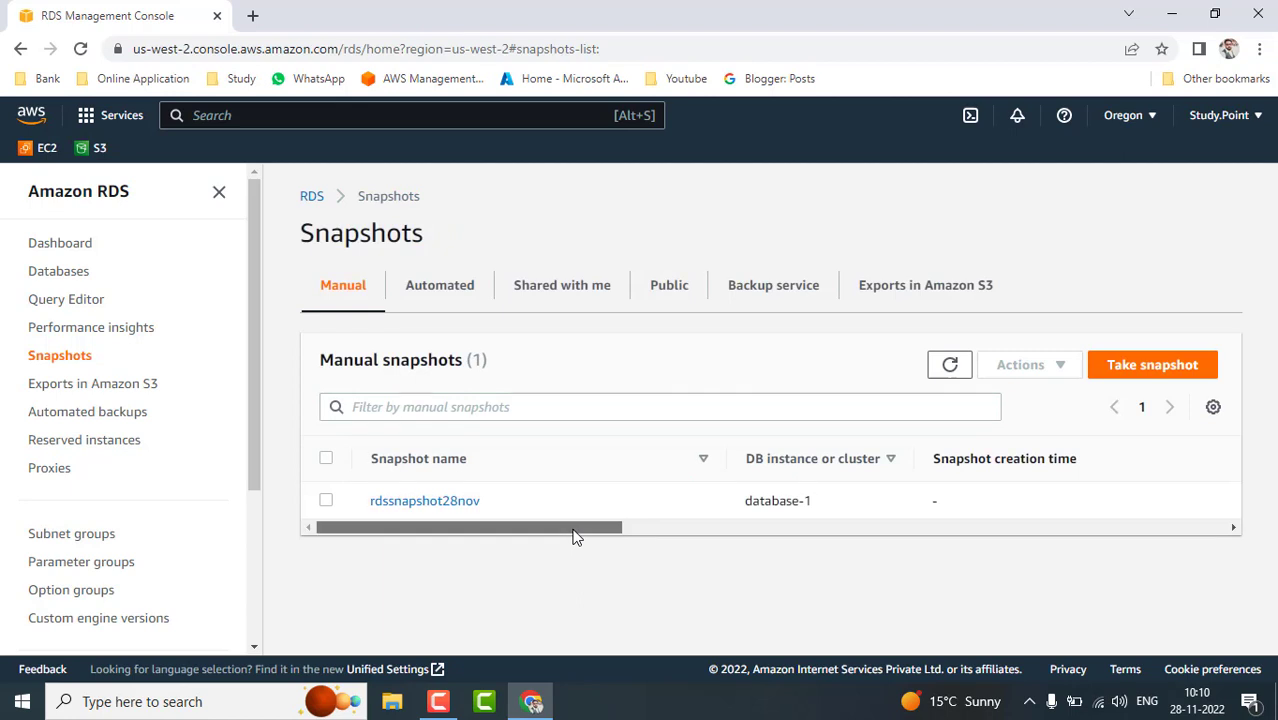
- Scroll the Manual snapshots table to the Status column and refresh to check rdssnapshot28nov's progress
left_click_drag(575, 537, 1050, 547)
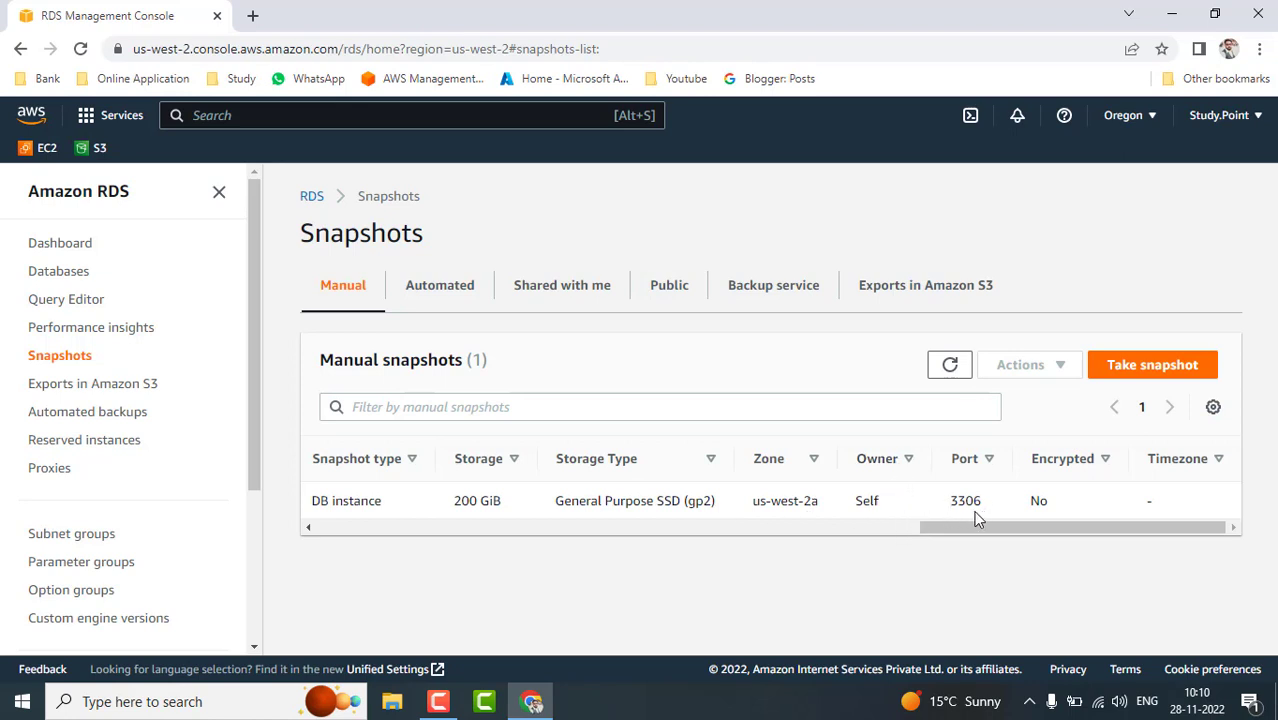
left_click_drag(1044, 528, 399, 551)
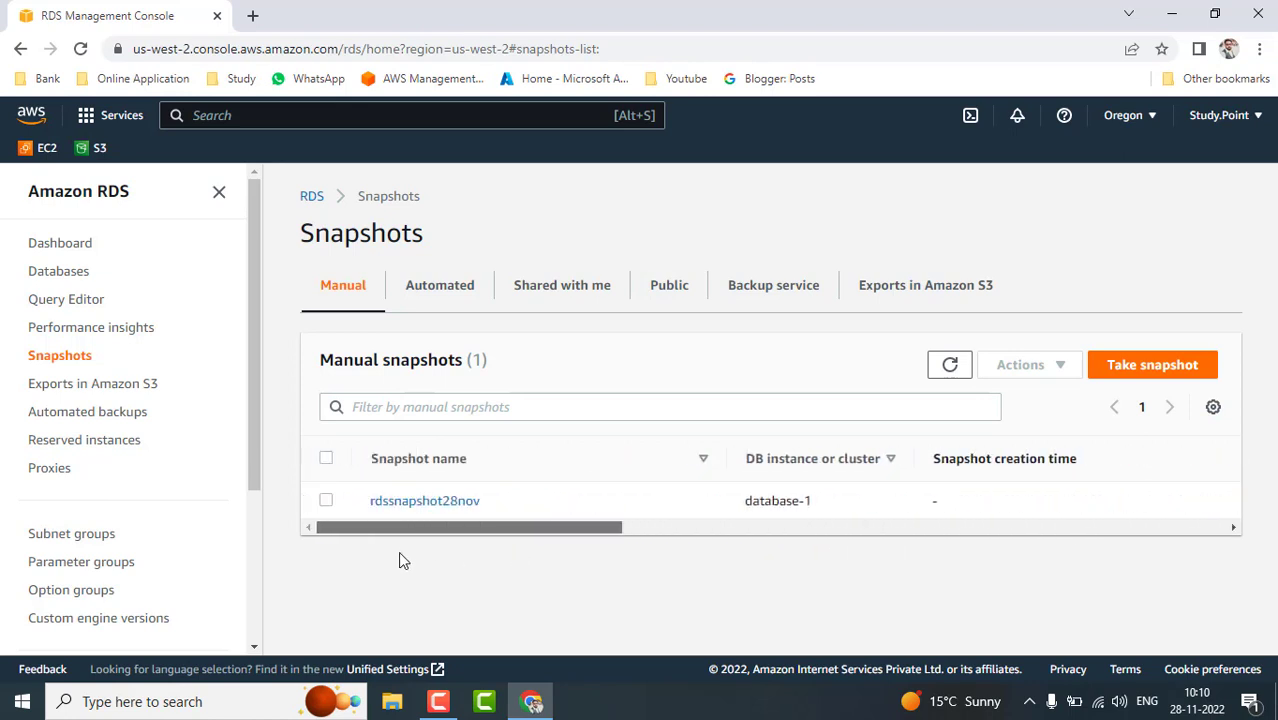
left_click(948, 366)
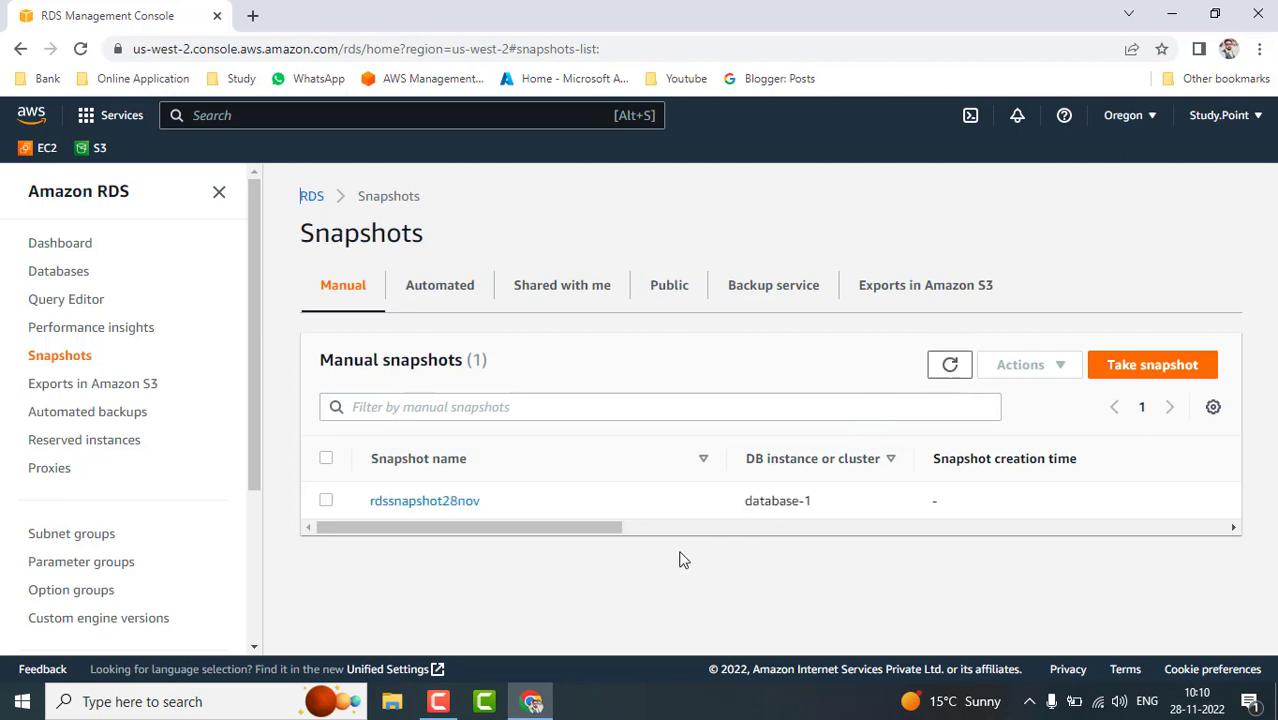
left_click_drag(613, 543, 840, 560)
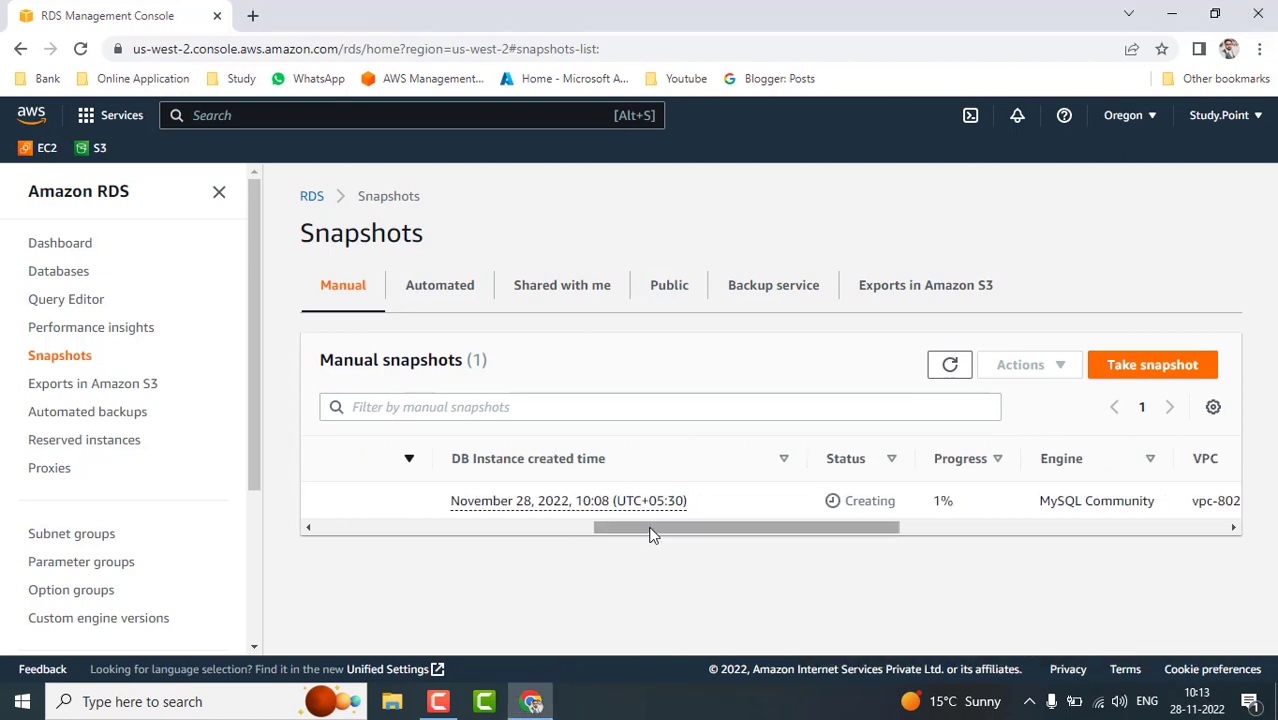
left_click_drag(648, 537, 701, 543)
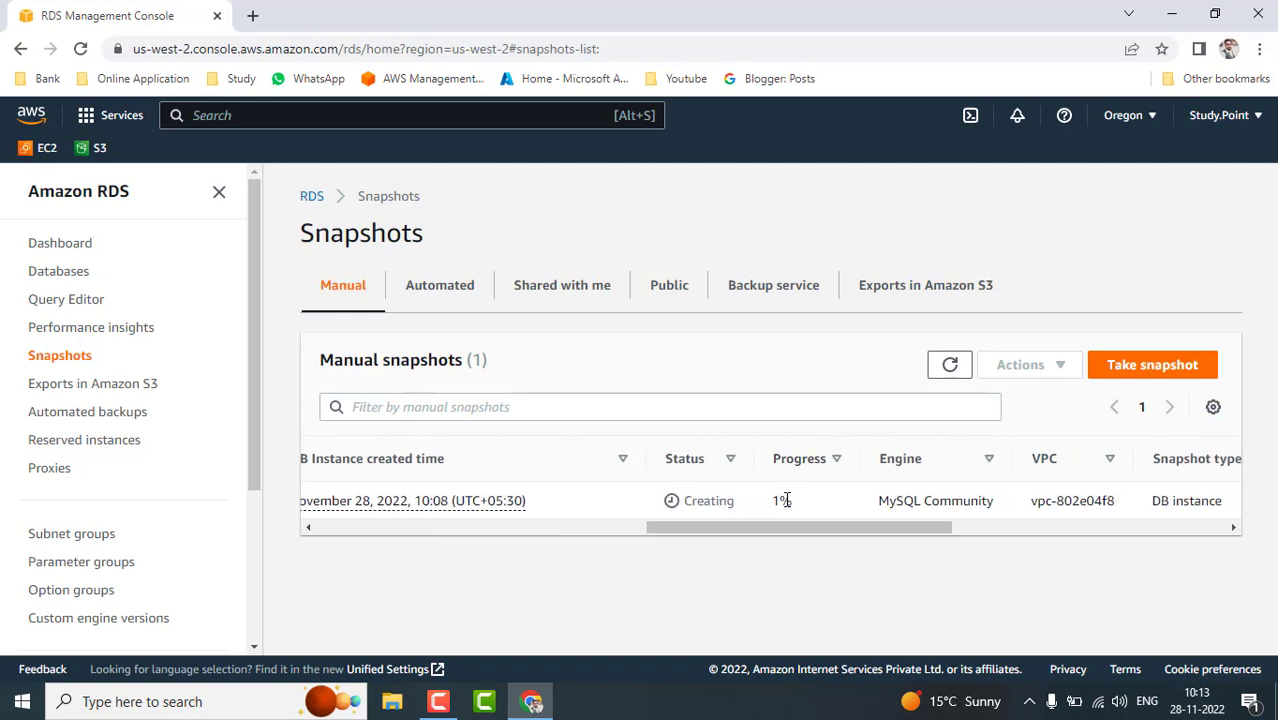
left_click(953, 366)
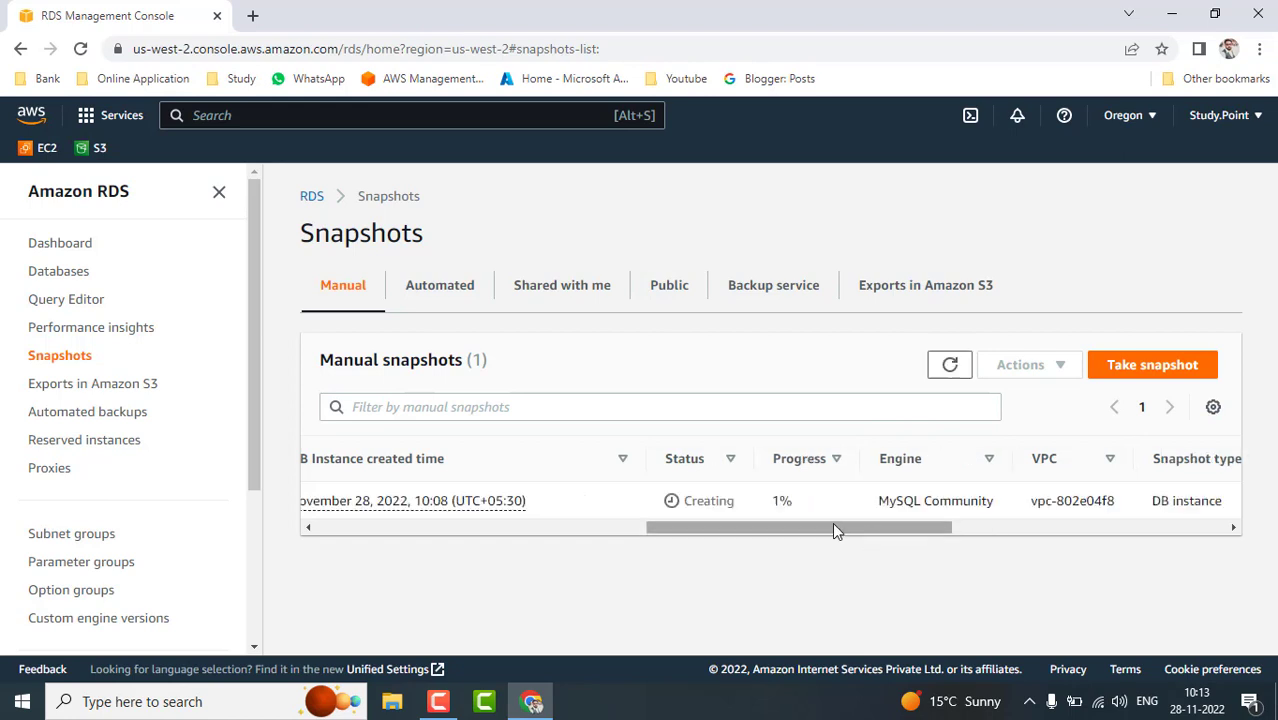
- Keep refreshing and reload the page until rdssnapshot28nov shows Available with progress Completed
left_click_drag(834, 530, 434, 557)
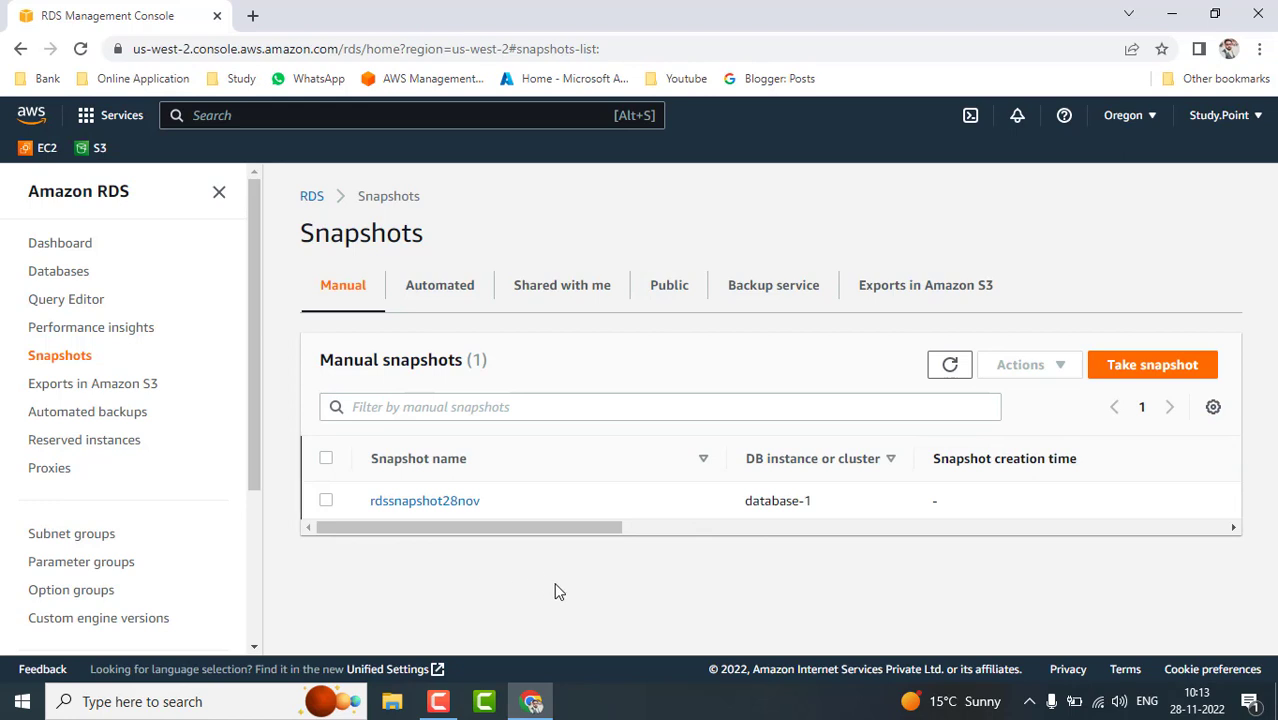
left_click(657, 710)
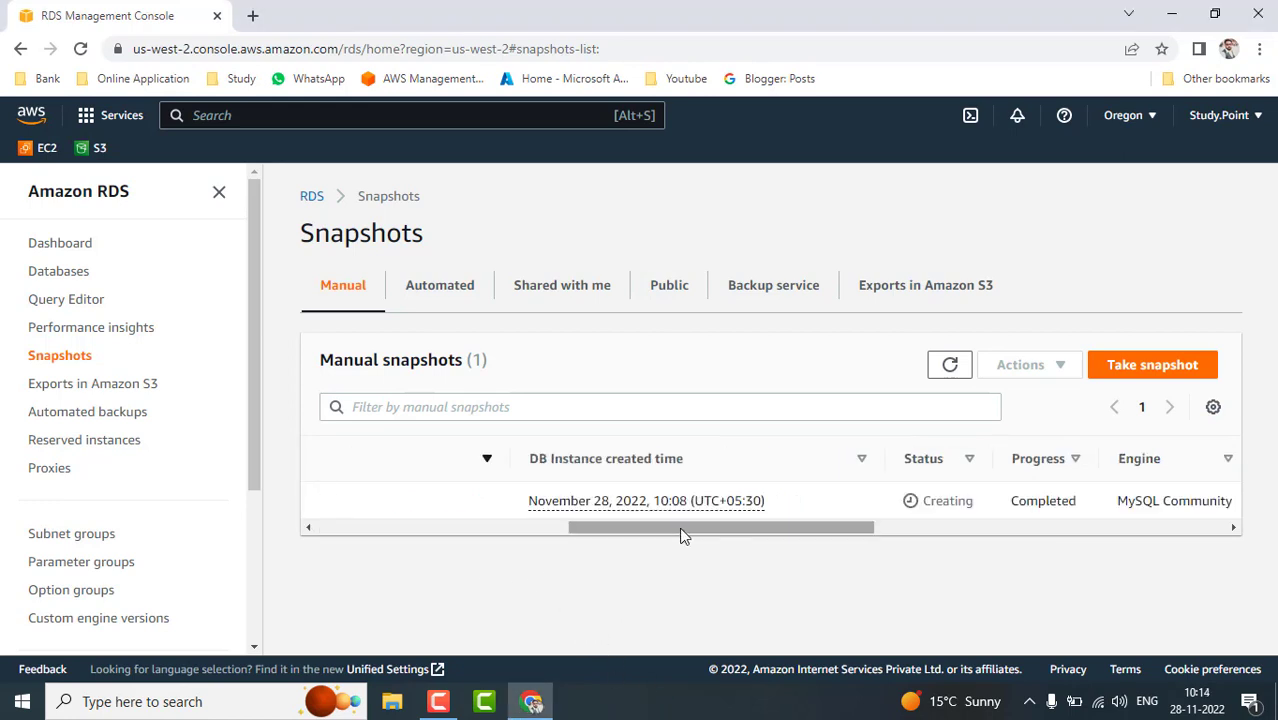
left_click_drag(680, 535, 786, 570)
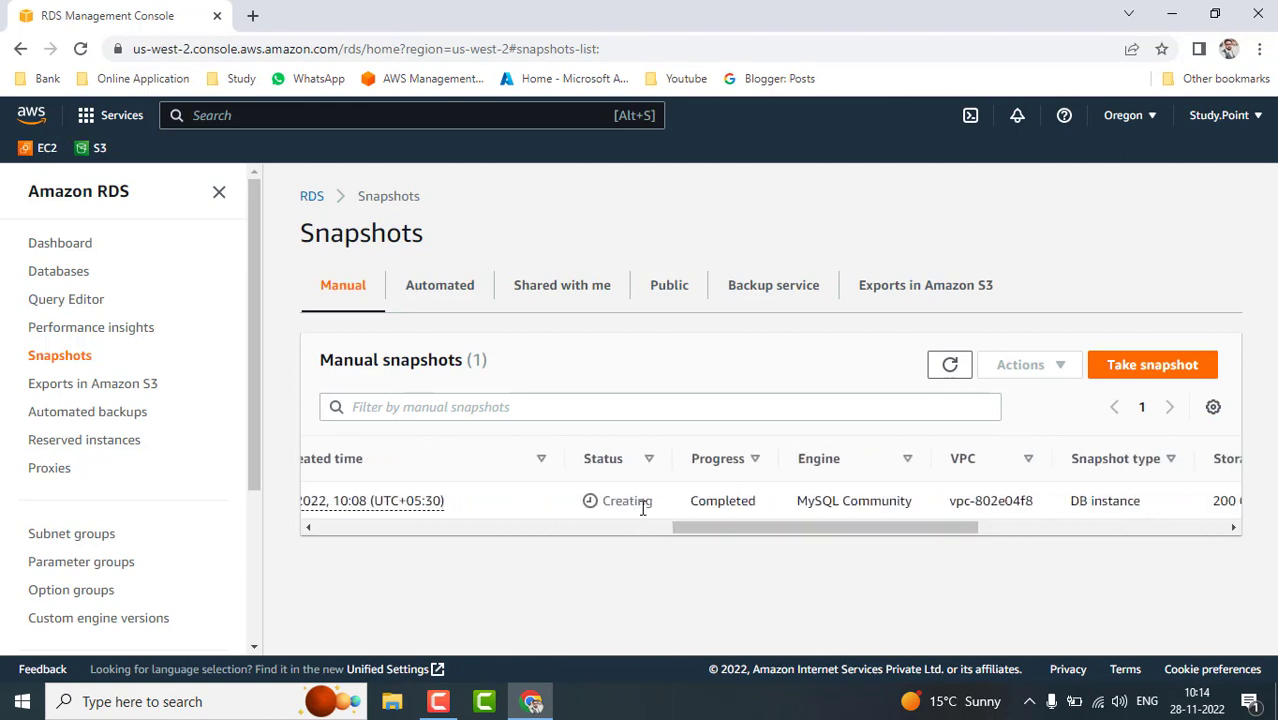
left_click(948, 368)
left_click(81, 50)
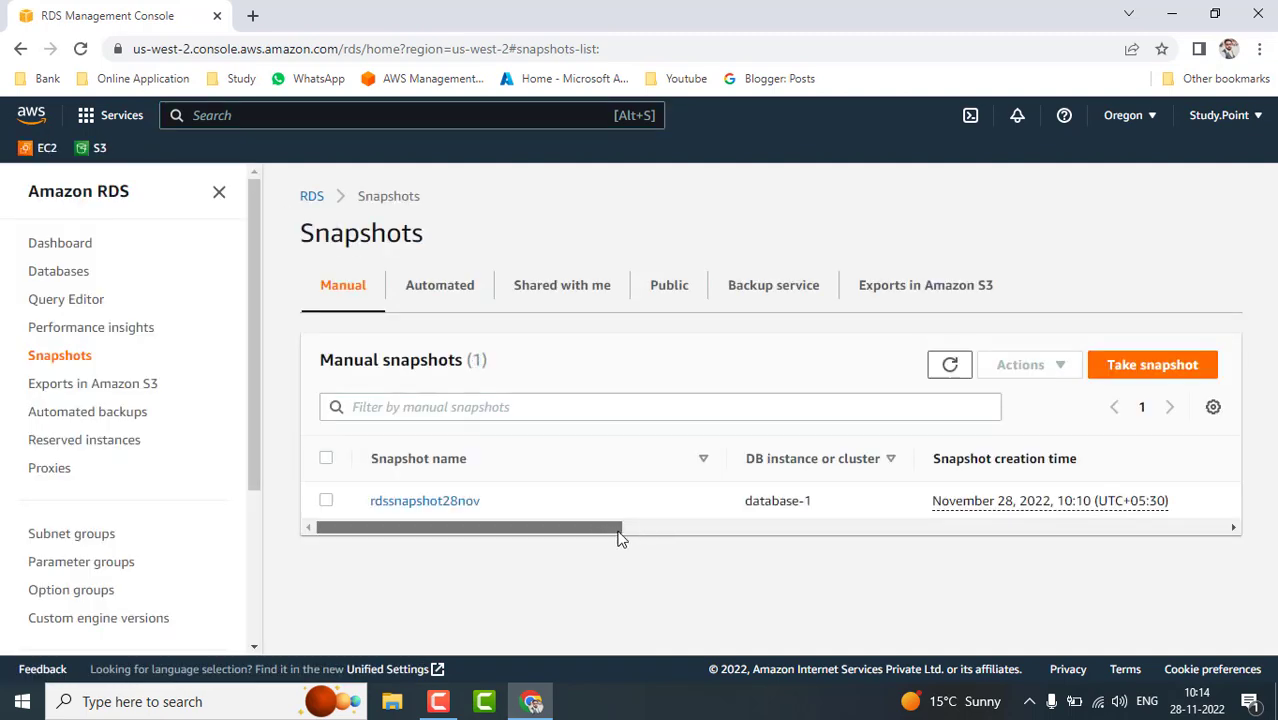
left_click_drag(619, 528, 856, 588)
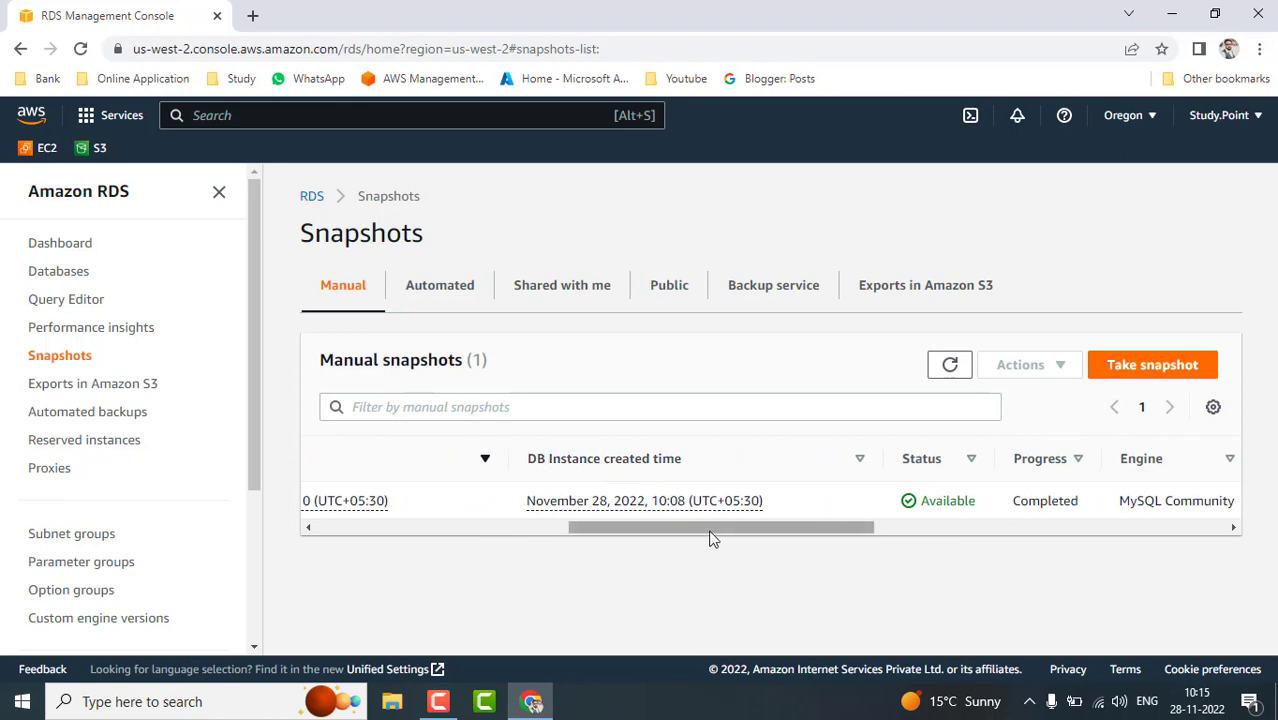
left_click_drag(710, 538, 330, 541)
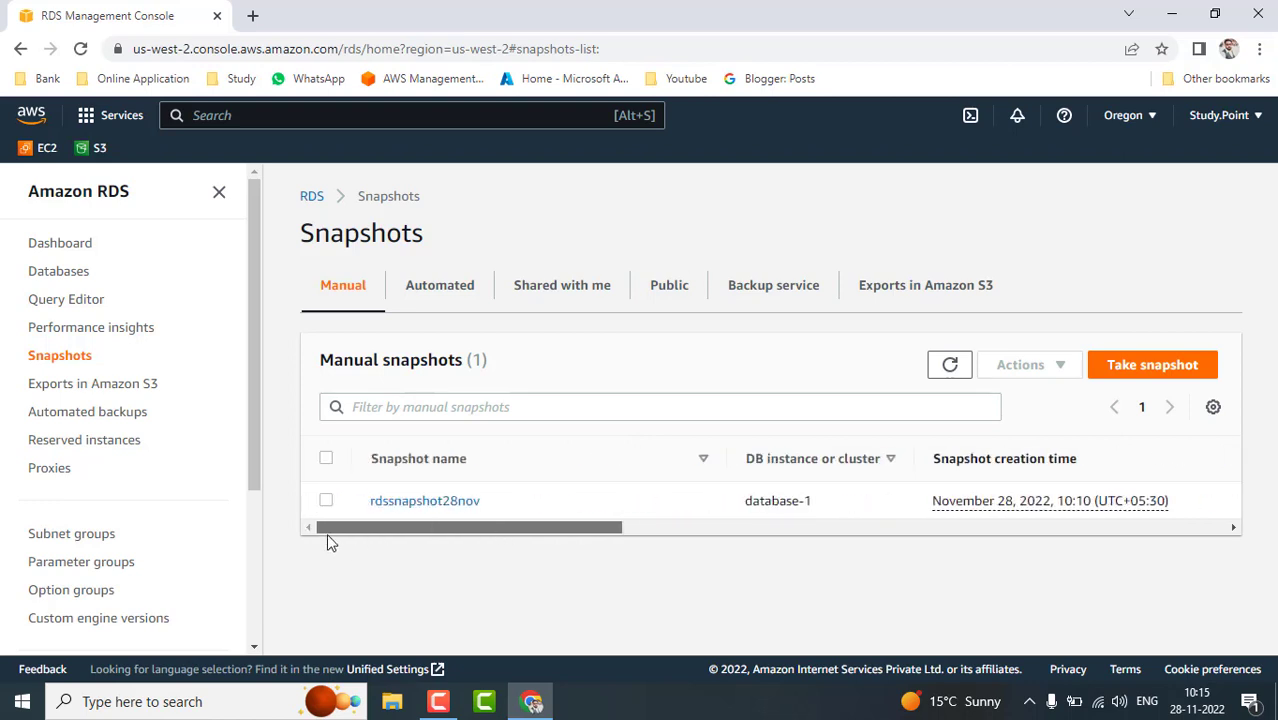
- Select rdssnapshot28nov and review its Actions options (Restore, Copy, Share, Delete) without choosing any
left_click(326, 500)
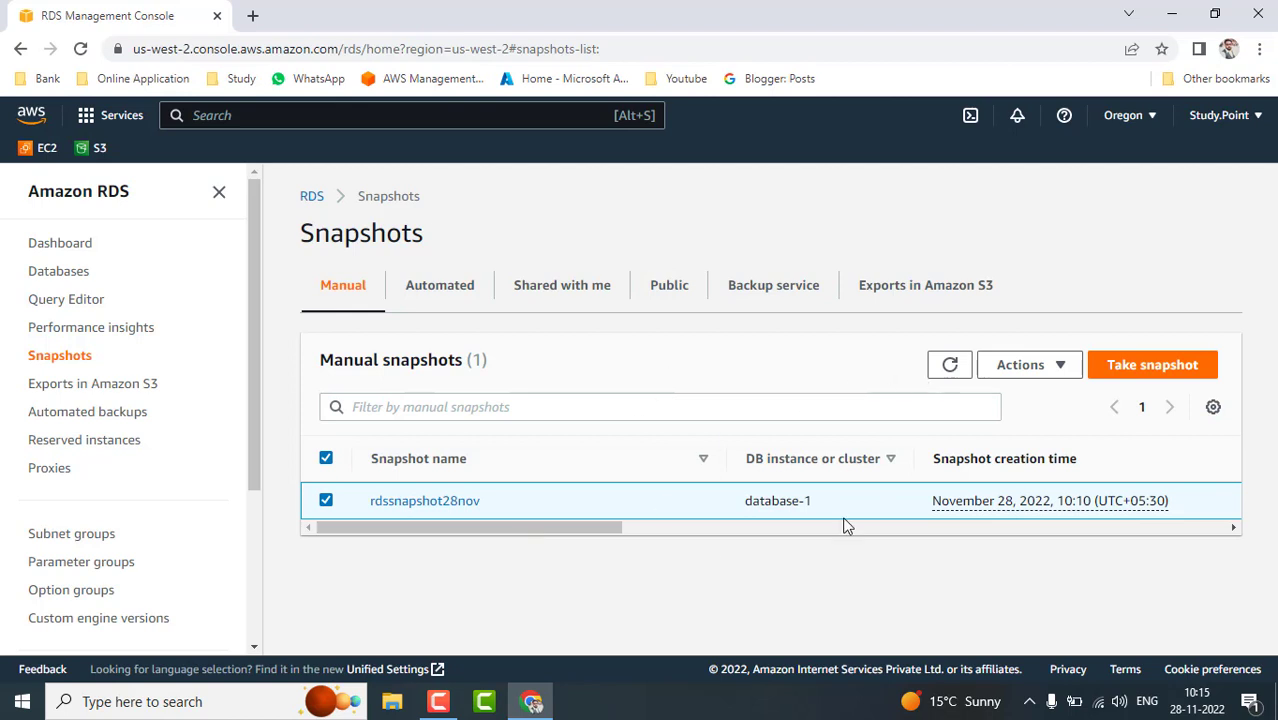
left_click(1033, 369)
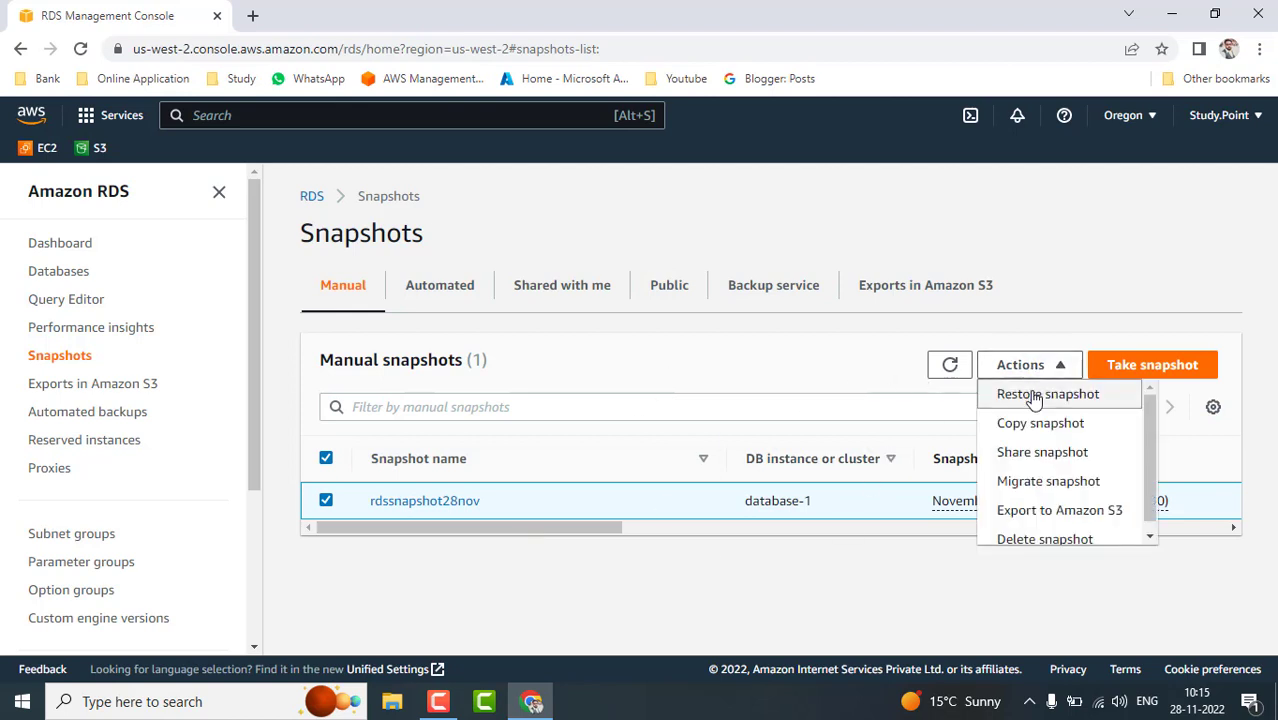
scroll(1033, 440, "down", 1)
scroll(1033, 434, "up", 1)
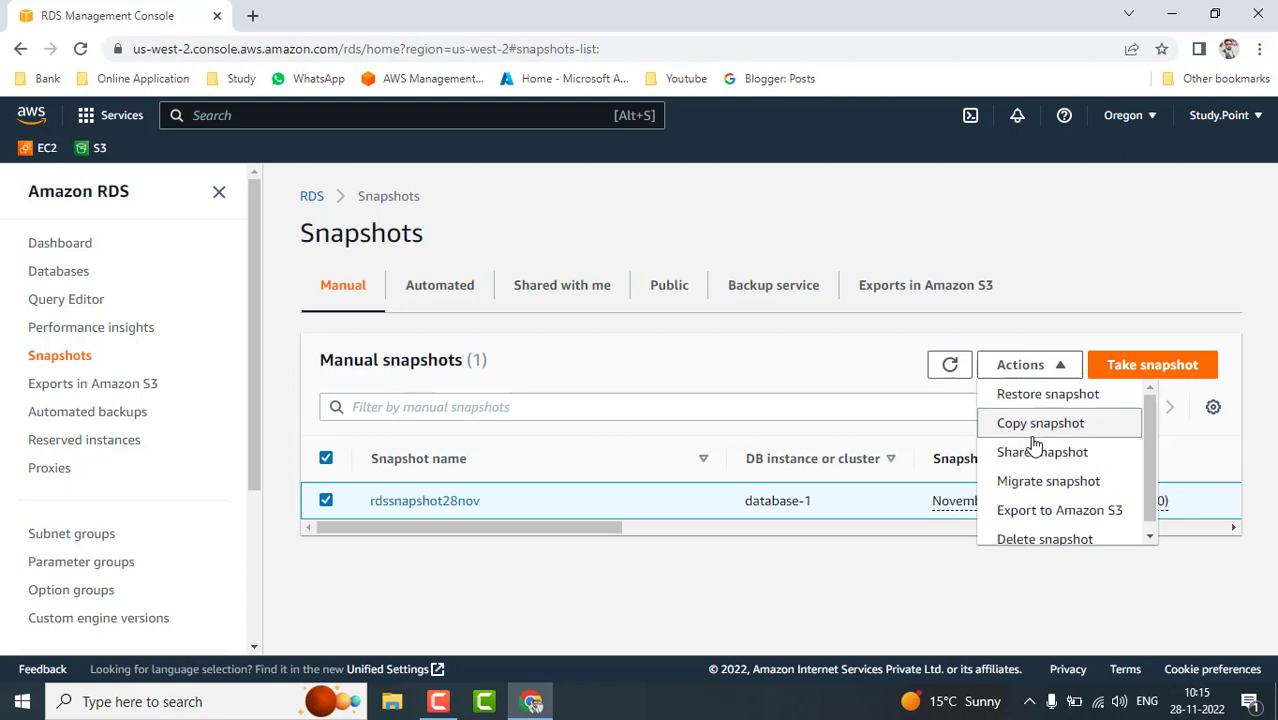
left_click(690, 571)
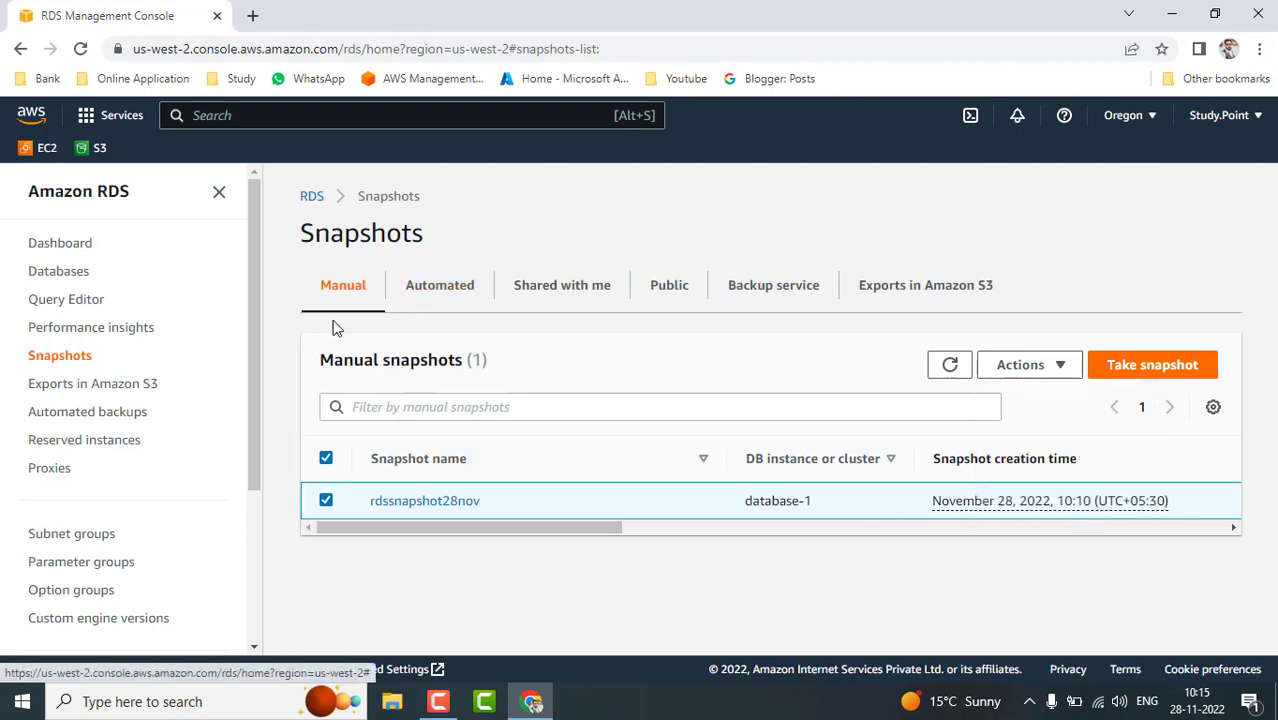